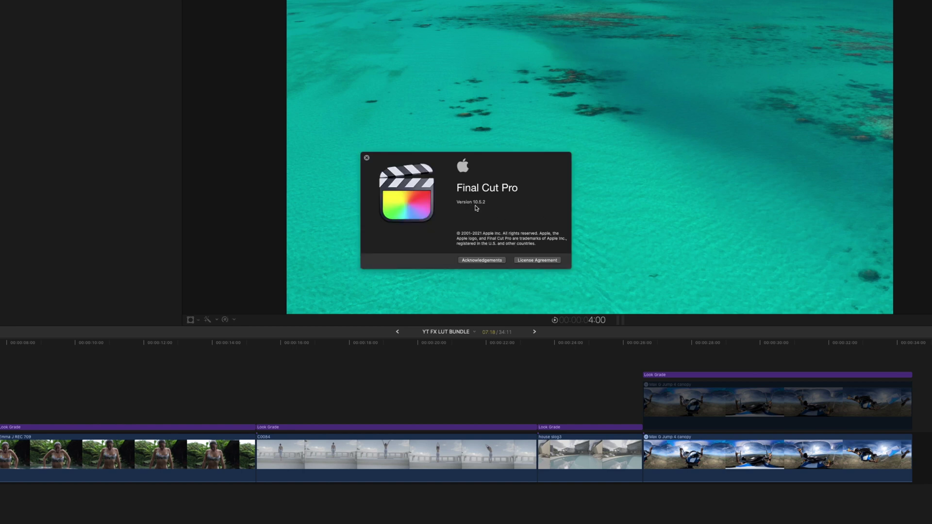
- Close the About Final Cut Pro window to reveal the YT FX LUT BUNDLE project
click(366, 158)
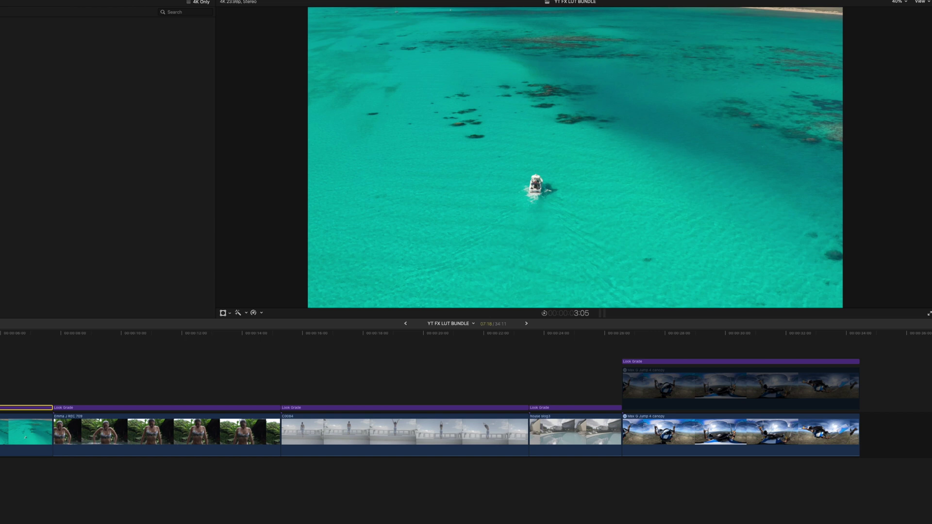
- Preview the drone, slog3 pool and skydiving clips, bring up Effects, and return to the drone shot
click(26, 435)
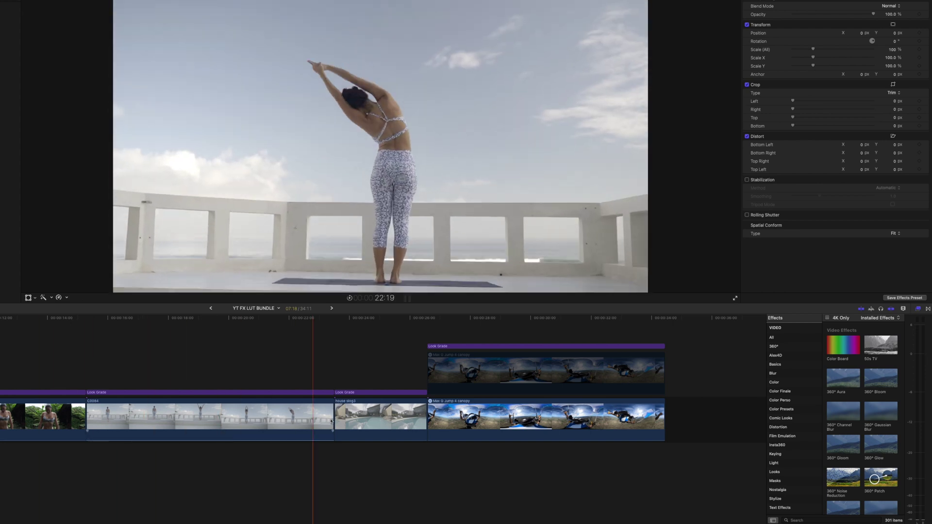
click(374, 424)
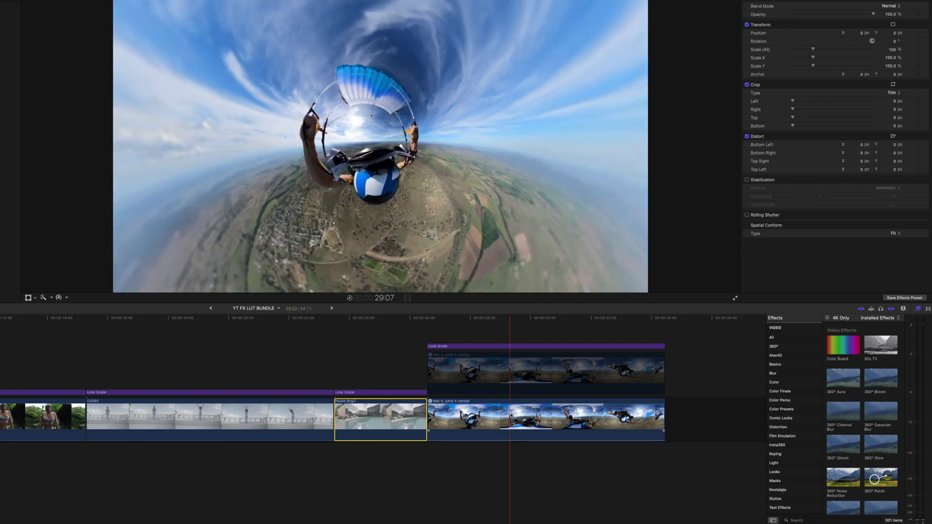
click(600, 425)
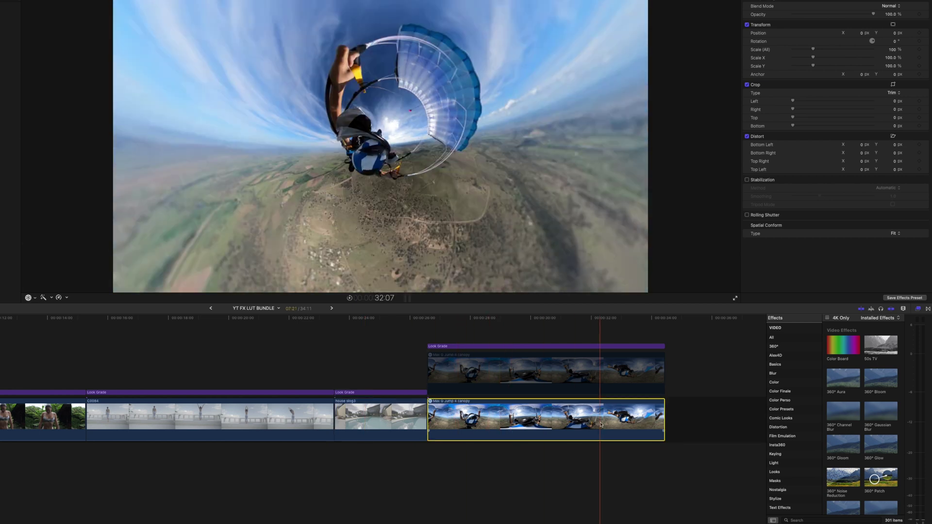
key(Up)
key(super+shift+a)
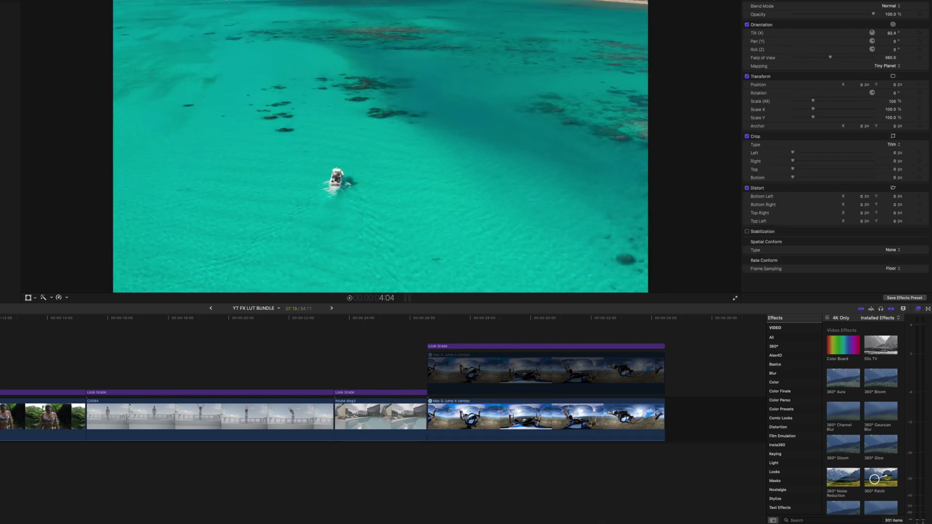
- Search effects for 'lut' and apply Custom LUT to the Drone WA Rec 709 clip
click(853, 520)
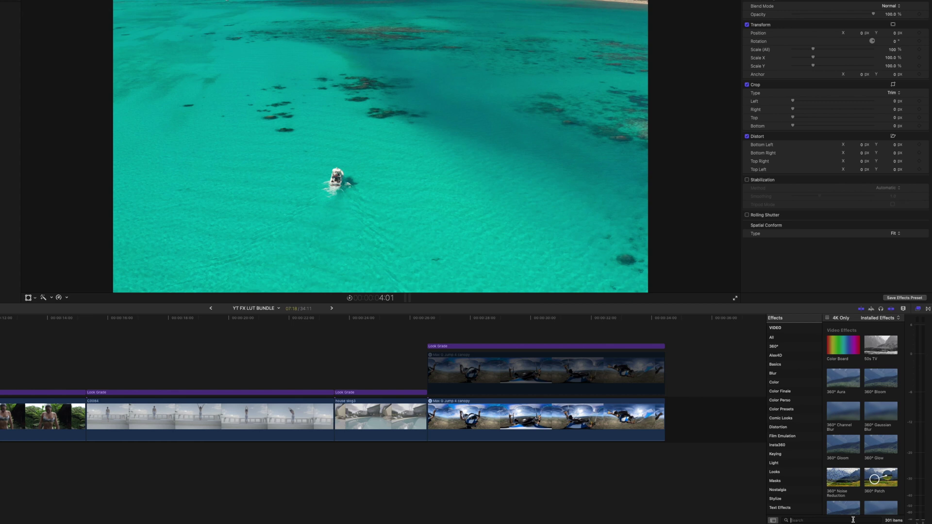
text(lut)
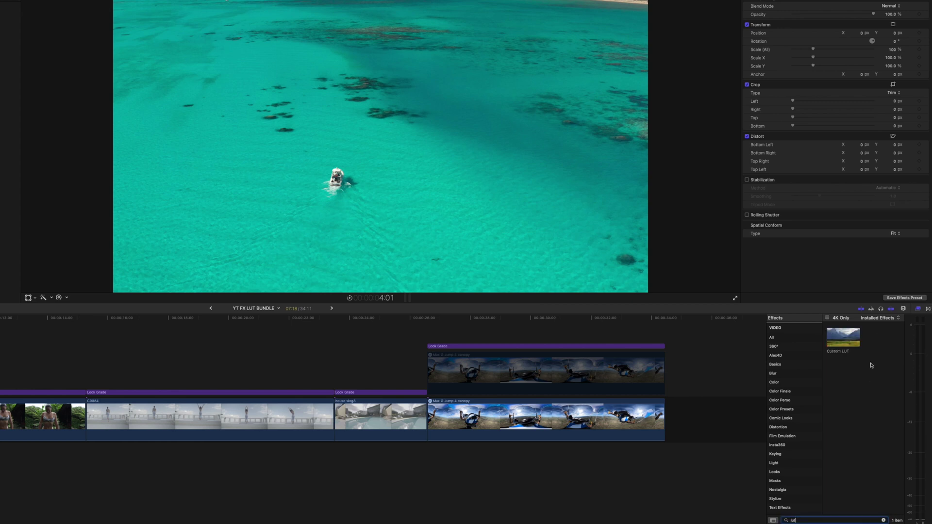
drag(843, 337, 551, 439)
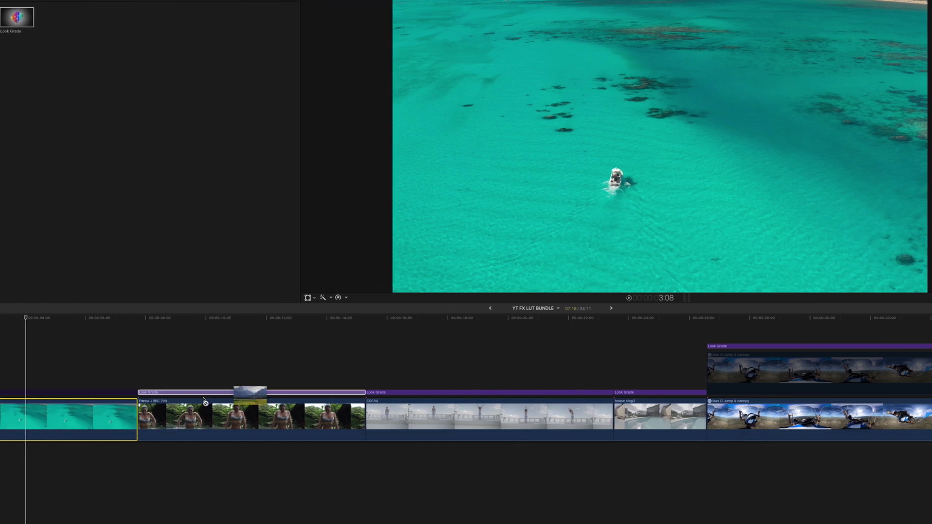
drag(250, 389, 115, 415)
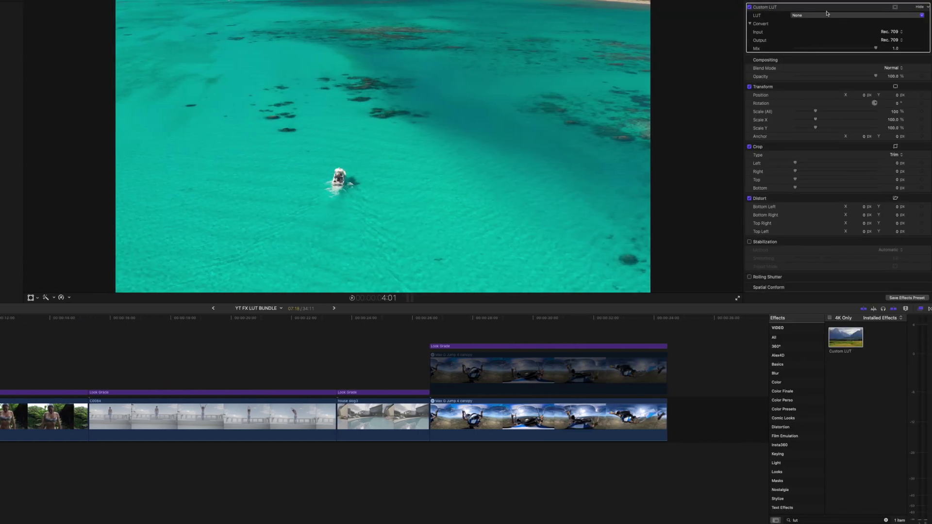
- Load NINGALOO_STD.CUBE from the NINGALOO_GCF folder as the custom LUT
click(833, 16)
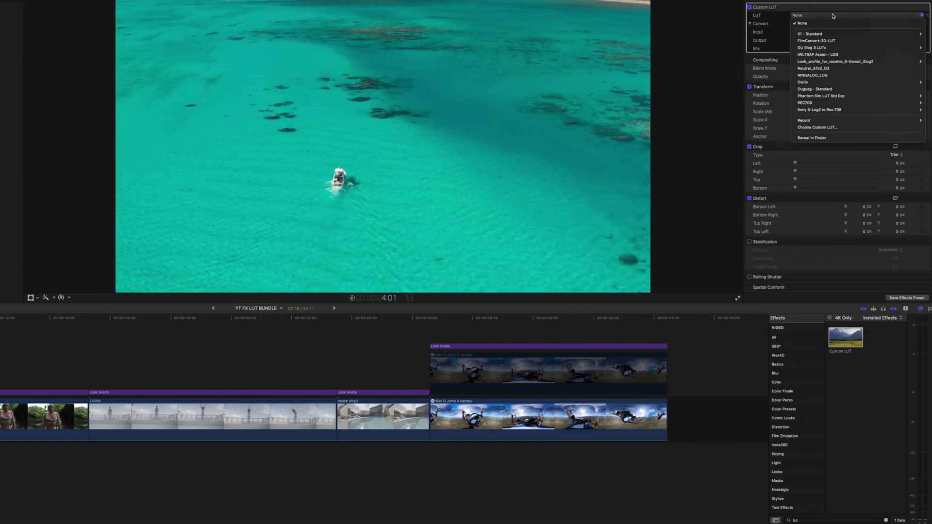
click(821, 128)
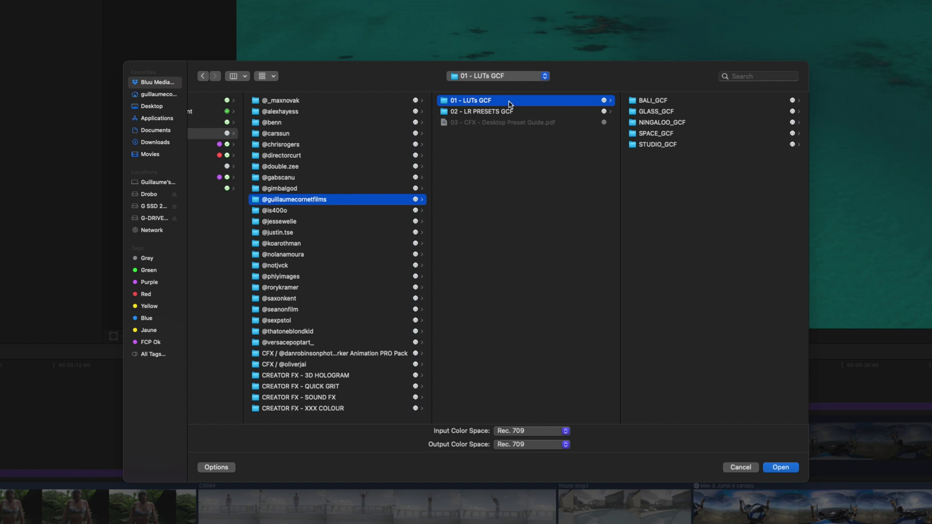
click(682, 111)
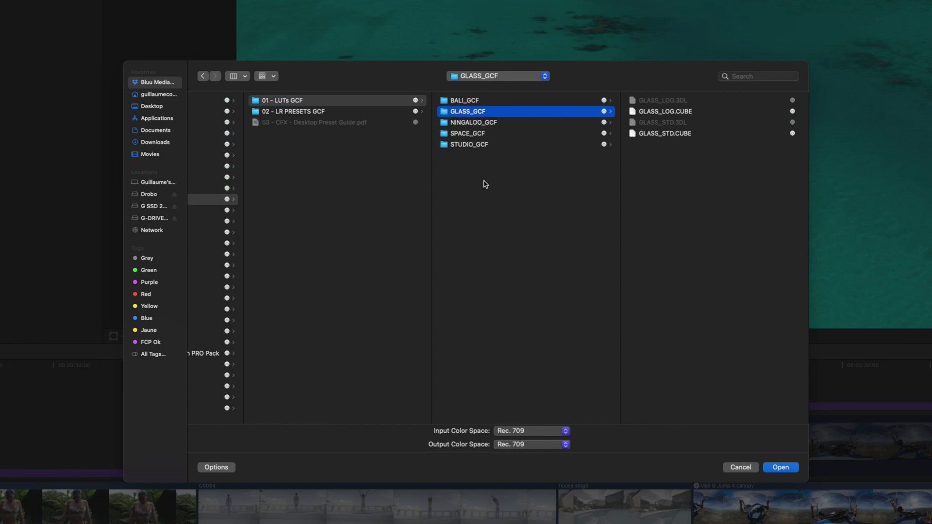
click(483, 123)
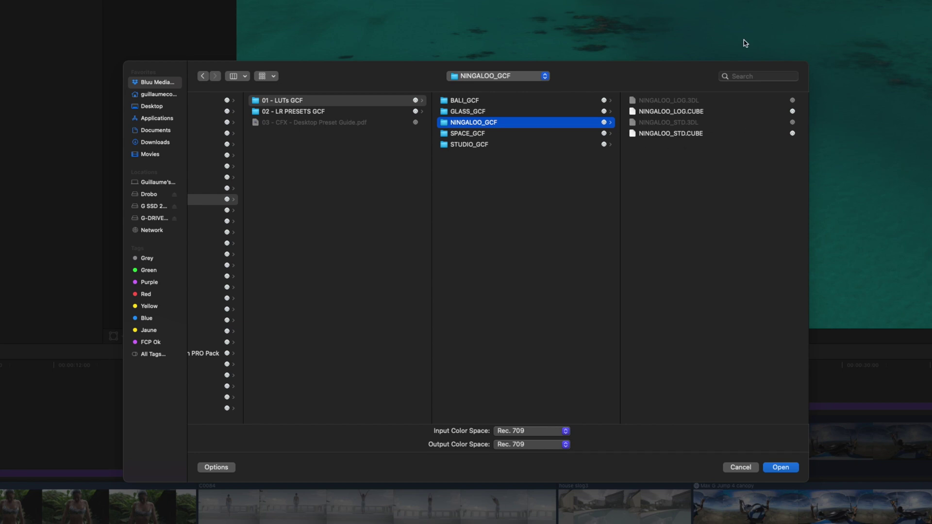
click(695, 135)
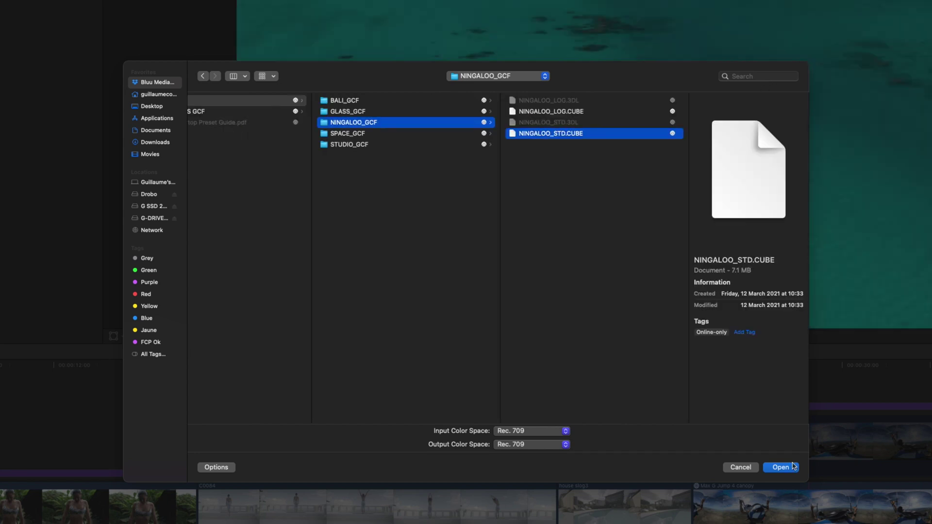
click(791, 465)
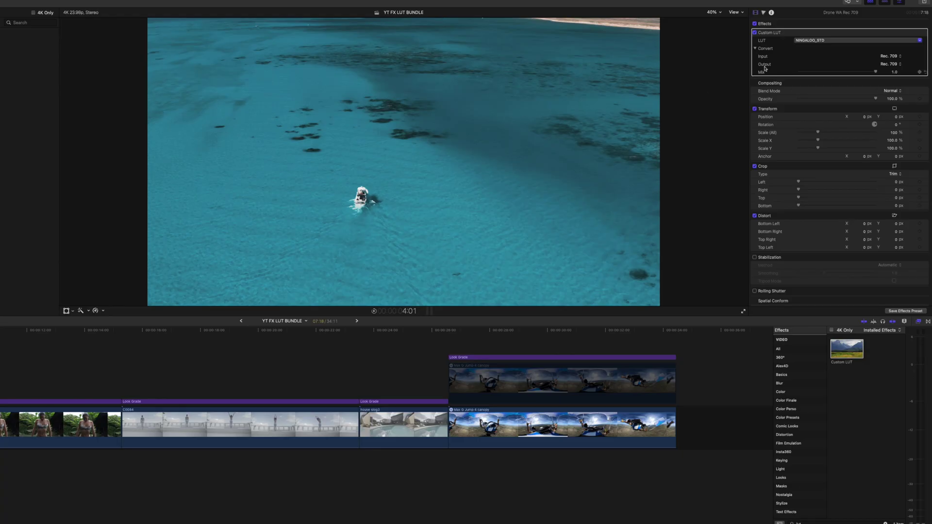
- Toggle the Custom LUT on and off to compare, and test the Mix slider
click(755, 33)
click(754, 33)
click(755, 33)
click(755, 33)
drag(877, 72, 897, 74)
key(super+z)
key(super+shift+z)
- Delete the Custom LUT and select the drone's Look Grade layer to enable ColorFinale
key(Delete)
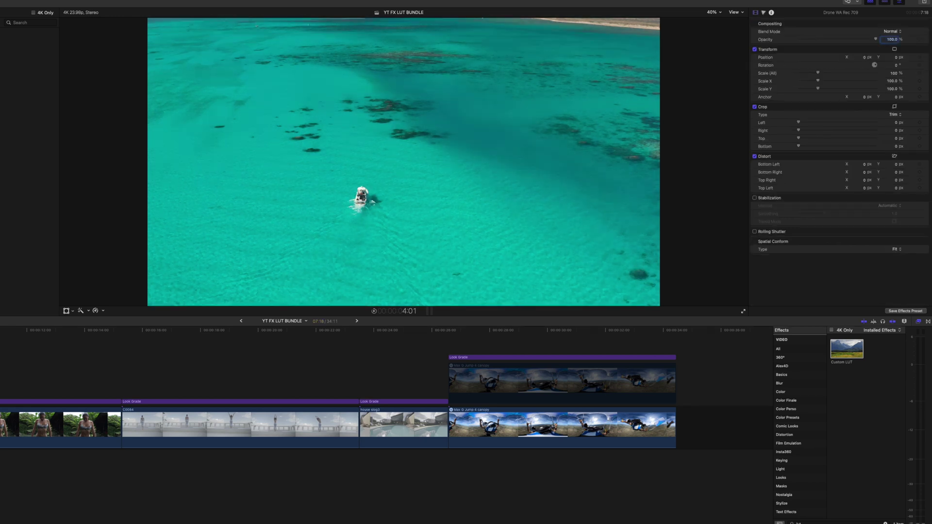
key(super+Up)
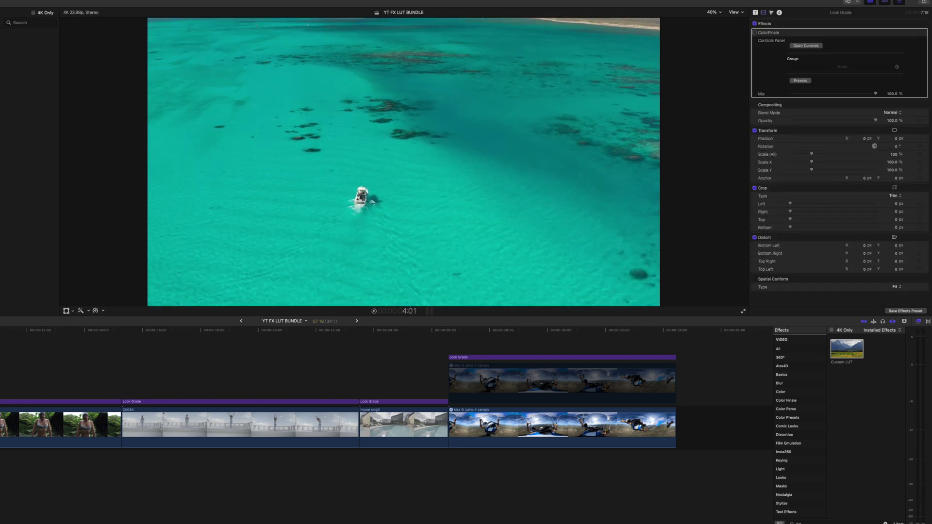
click(754, 33)
- Open the Color Finale controls, then try lengthening the first Look Grade layer and undo it
click(813, 46)
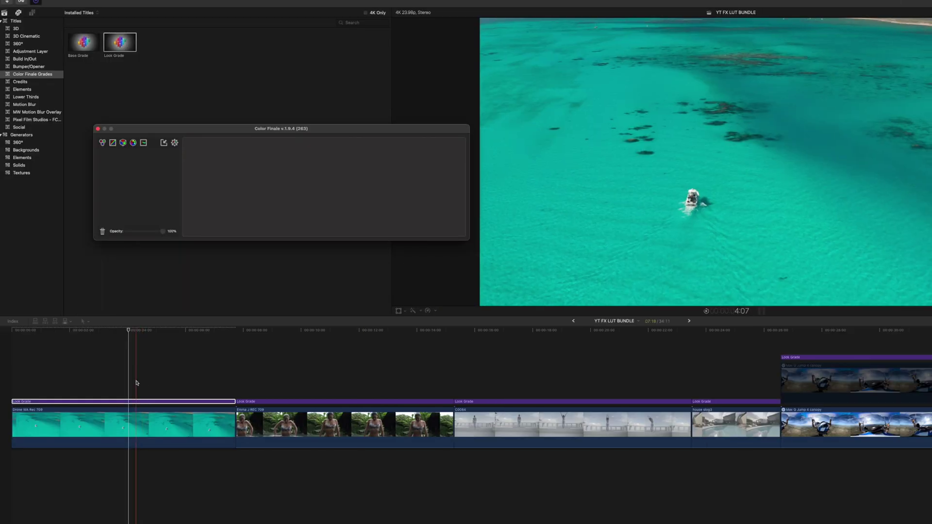
click(130, 402)
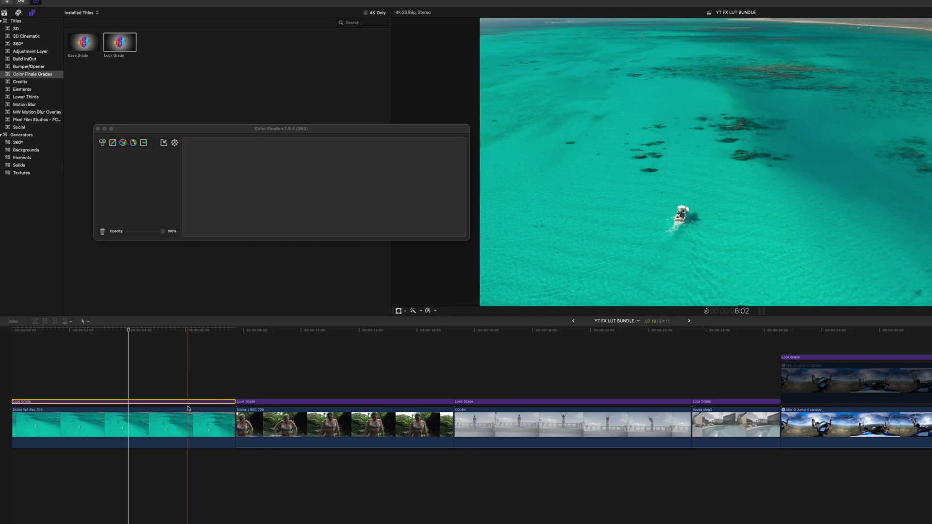
click(188, 413)
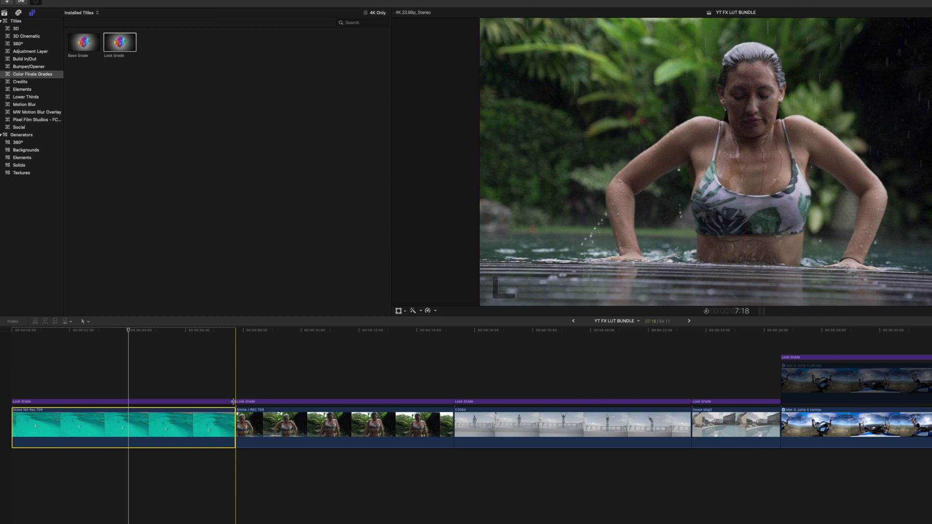
drag(233, 402, 664, 394)
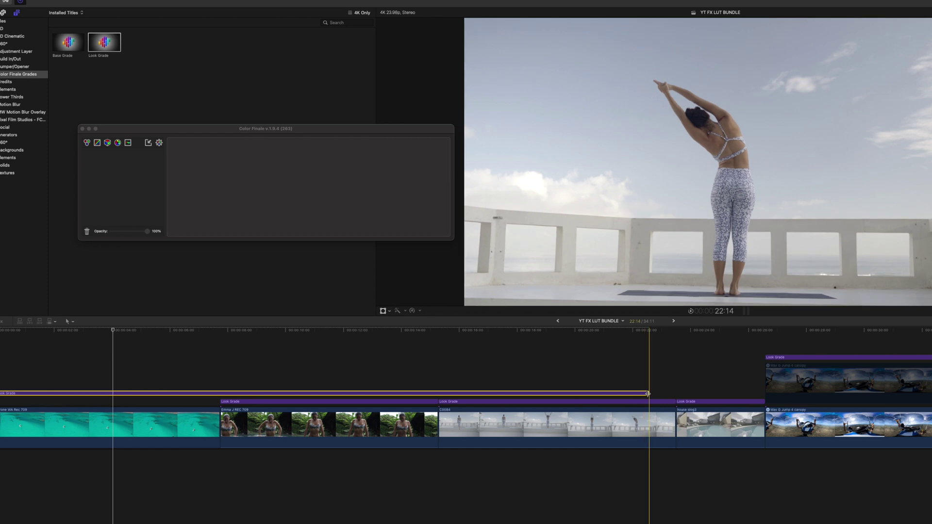
key(super+z)
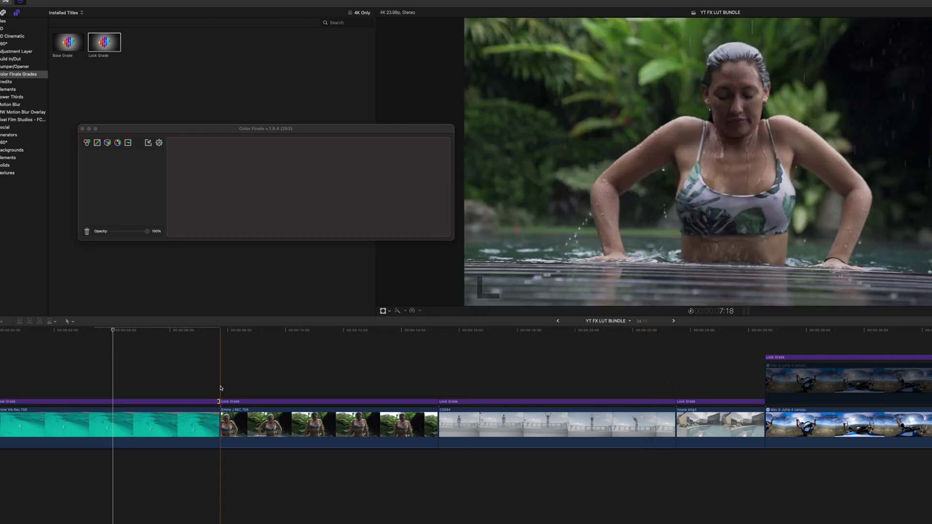
- Step through the drone, pool swimmer, C0084, slog3 pool and skydiving clips, then reselect the first Look Grade layer
click(166, 428)
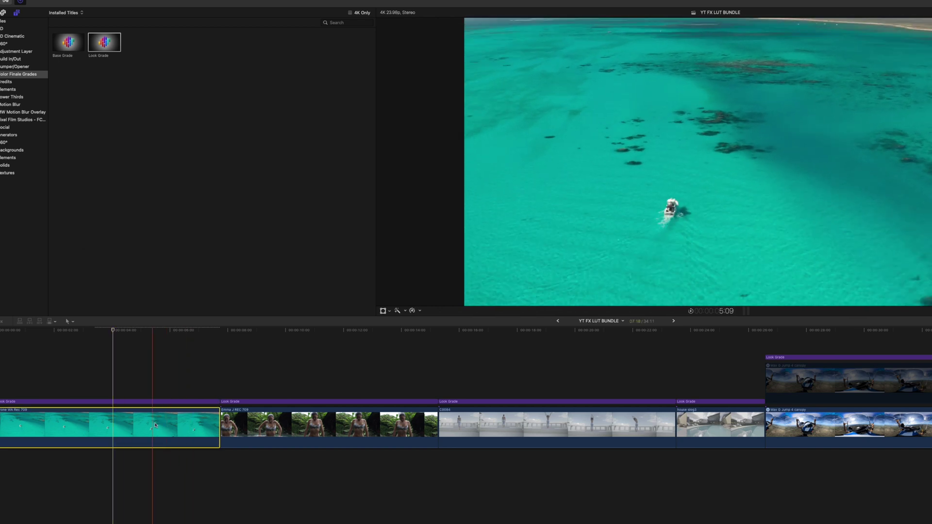
click(352, 430)
click(353, 430)
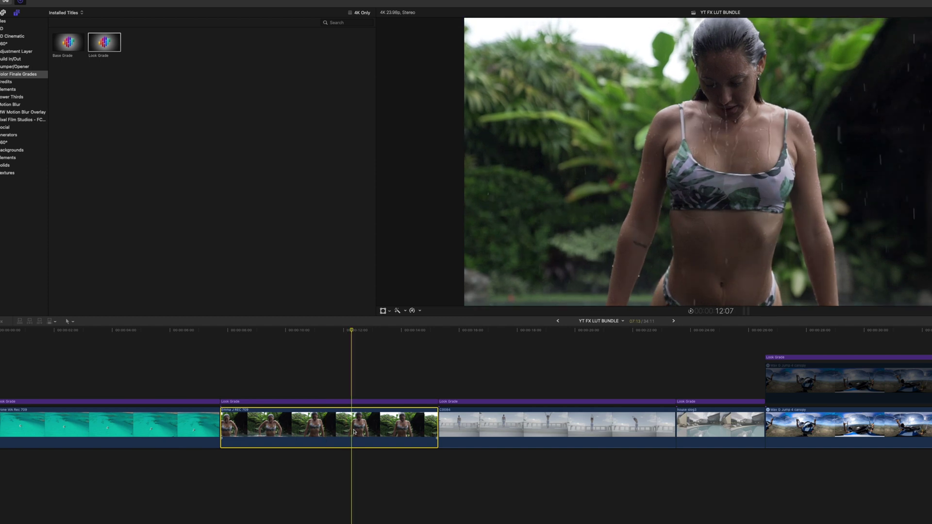
click(530, 430)
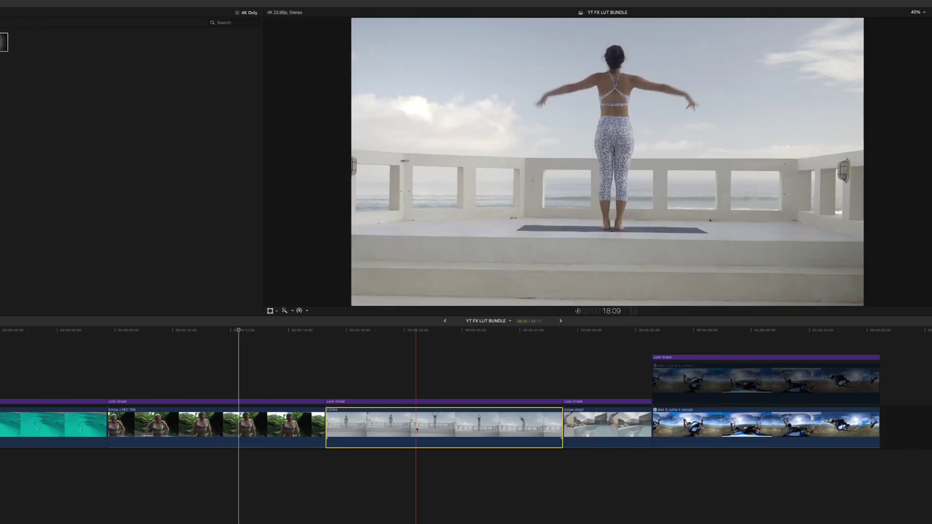
click(588, 428)
click(589, 428)
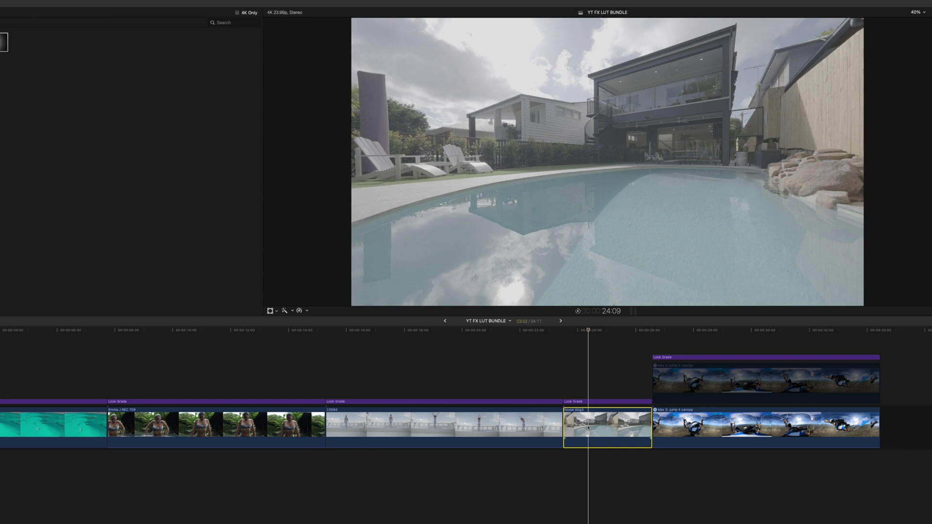
click(722, 430)
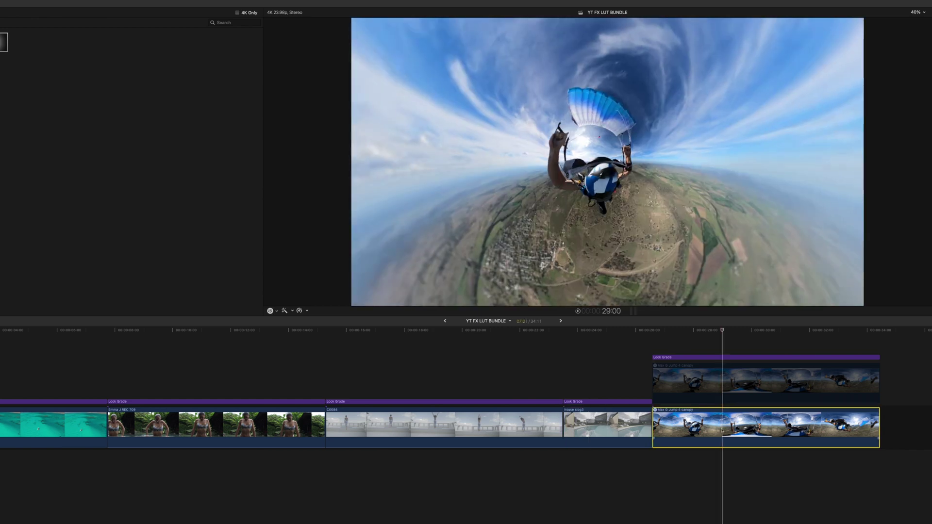
click(35, 401)
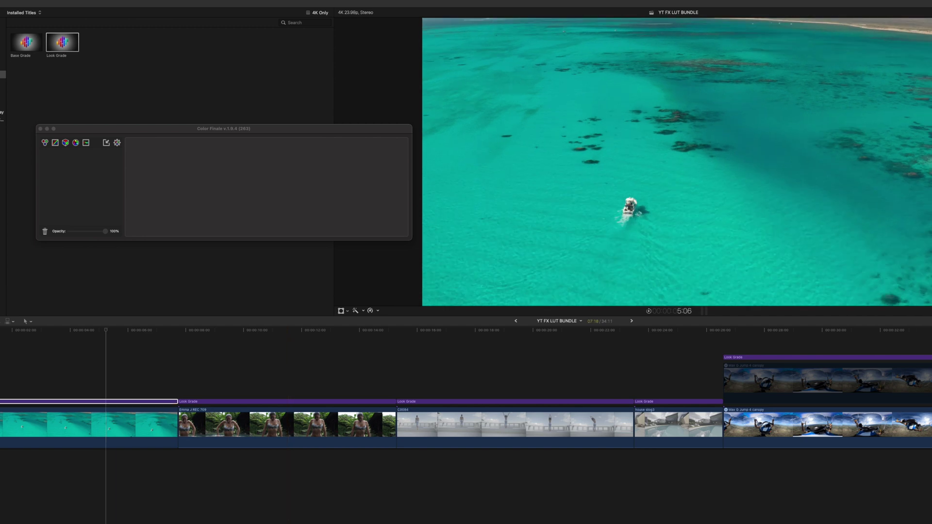
drag(129, 129, 212, 142)
- Add a LUT Utility, choose the LUT folder and show the BALI, GLASS and NINGALOO preview gallery
click(150, 149)
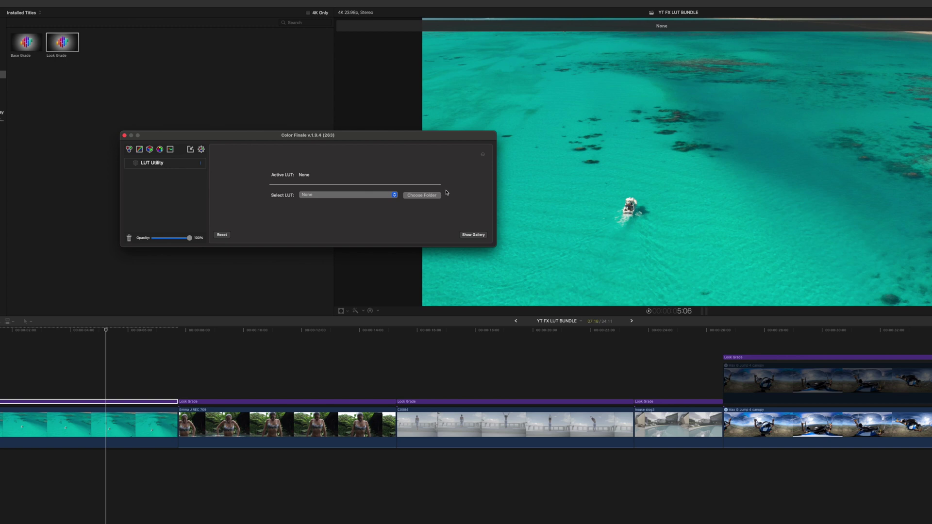
click(422, 195)
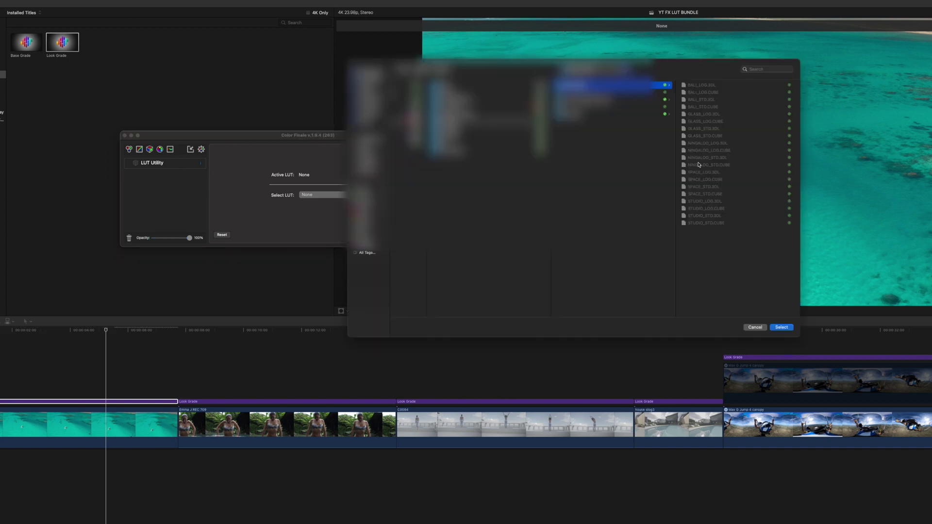
click(781, 327)
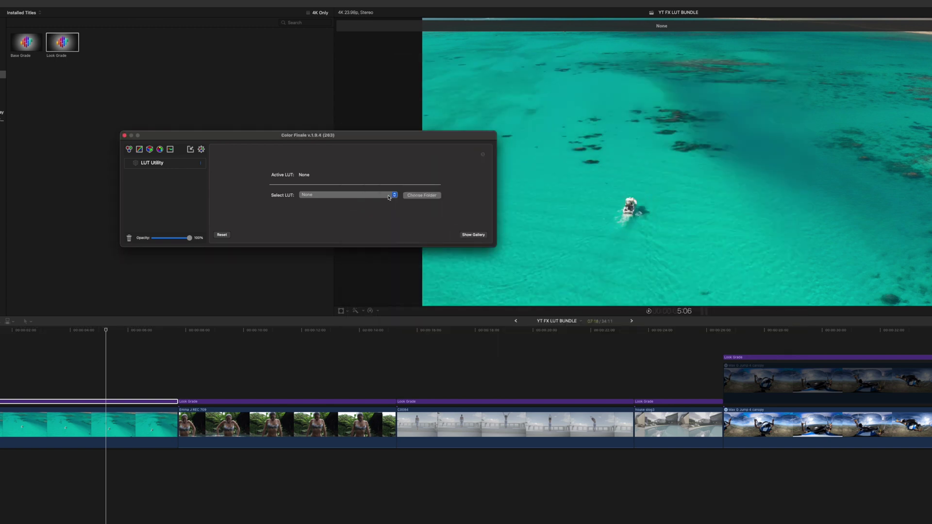
click(474, 235)
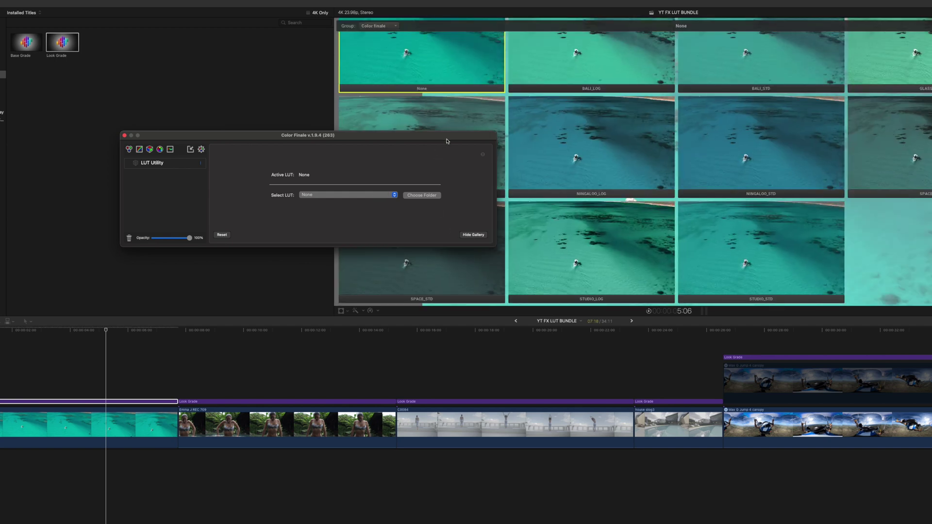
drag(447, 138, 298, 79)
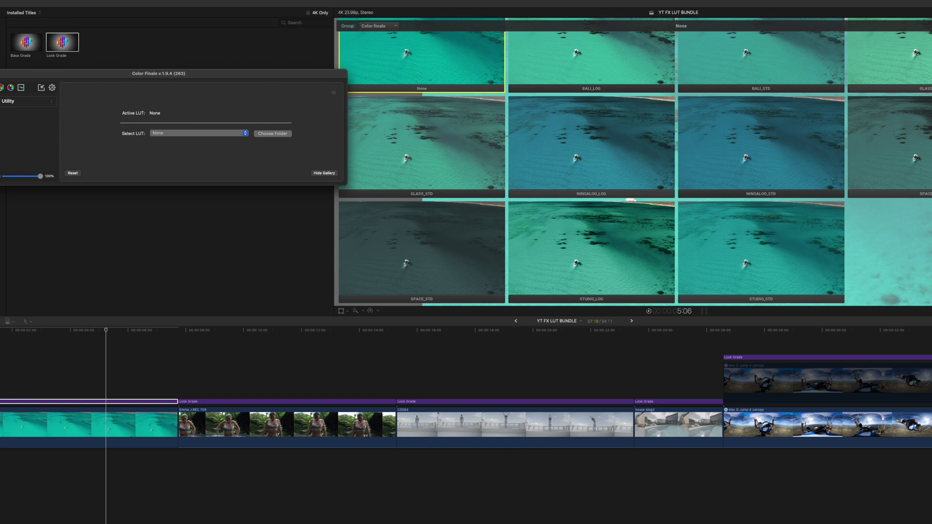
scroll(631, 170, up, 2)
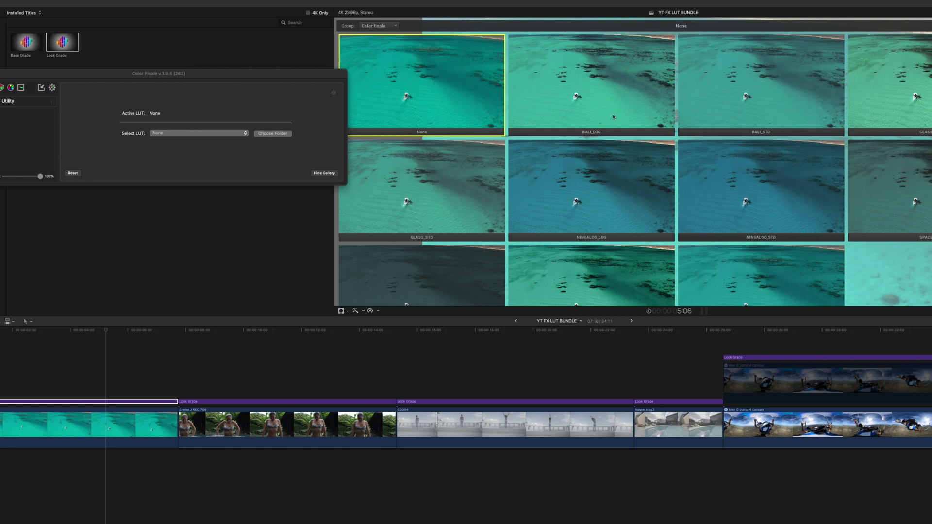
- Try BALI_LOG and BALI_STD, then set NINGALOO_STD as the active LUT with scopes shown
click(600, 132)
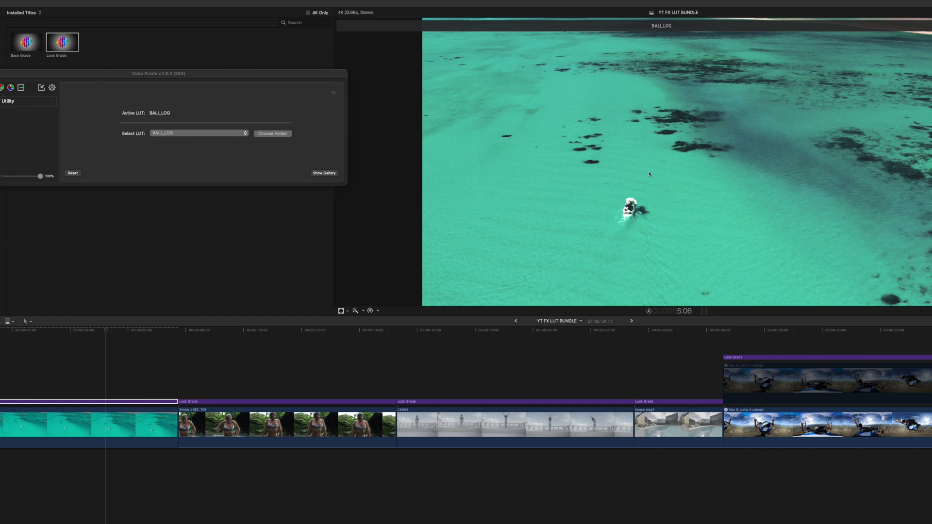
key(super+7)
click(219, 133)
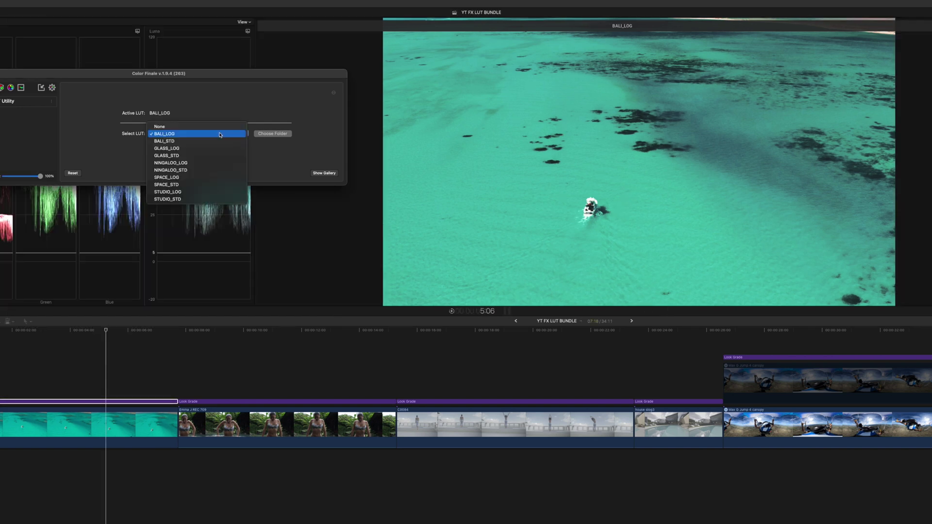
click(218, 140)
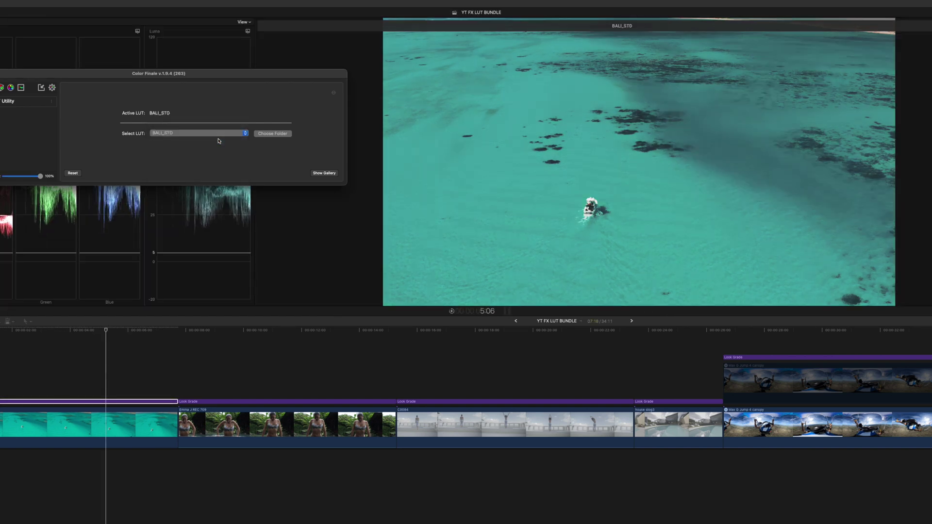
click(221, 132)
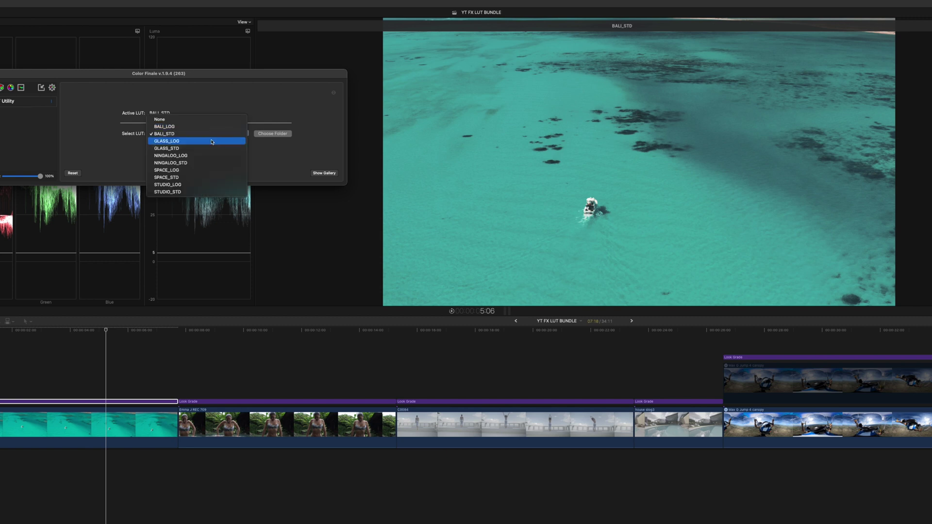
click(207, 164)
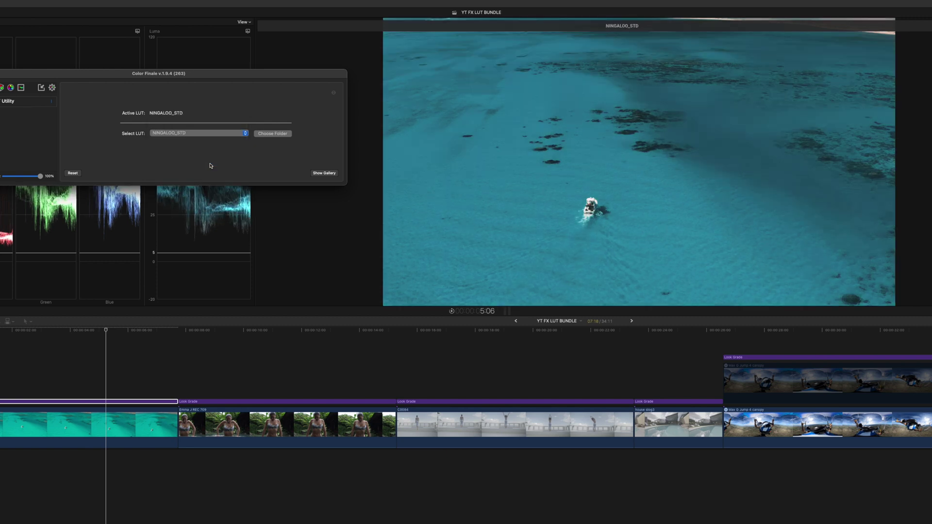
- Test the LUT opacity, leave it at 100%, and close the Color Finale window
drag(219, 103, 436, 68)
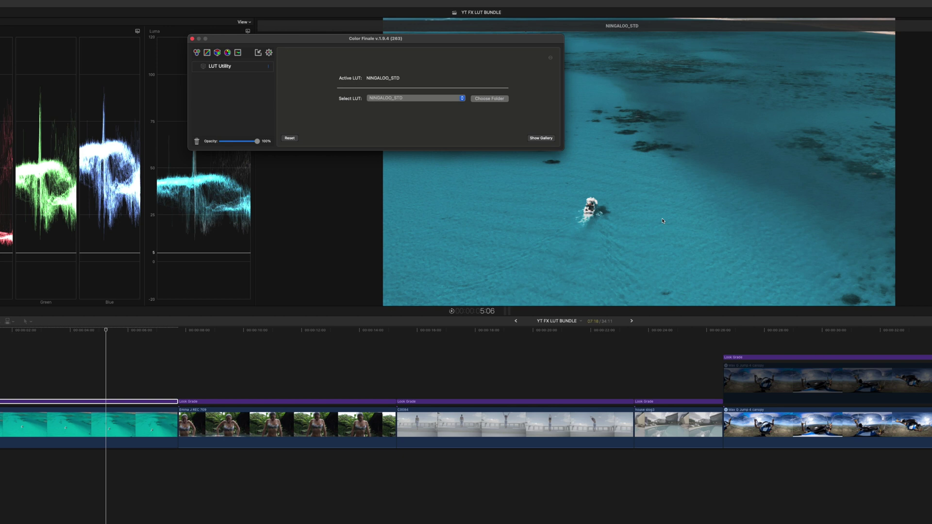
drag(378, 38, 300, 45)
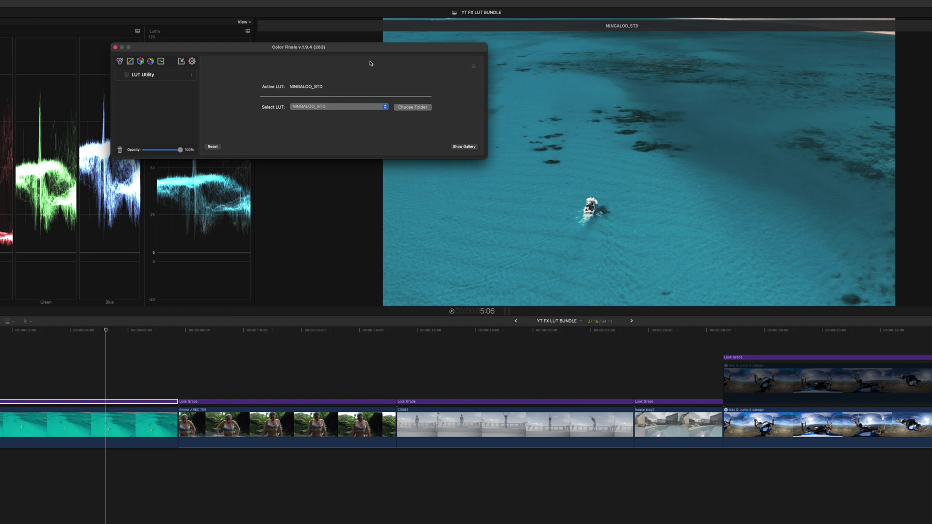
click(185, 368)
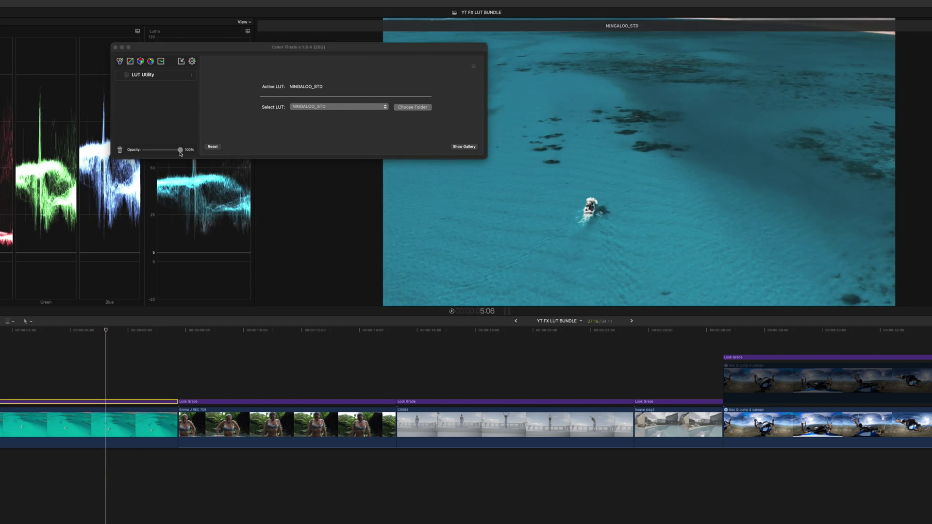
mouse_move(180, 150)
mouse_down()
mouse_move(127, 150)
mouse_move(196, 150)
mouse_up()
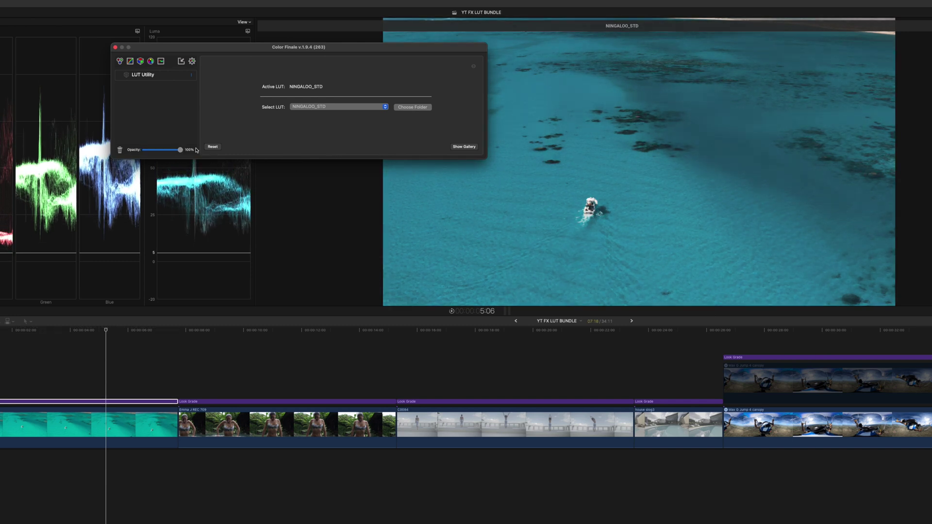
mouse_move(184, 152)
mouse_down()
mouse_move(151, 152)
mouse_move(181, 150)
mouse_up()
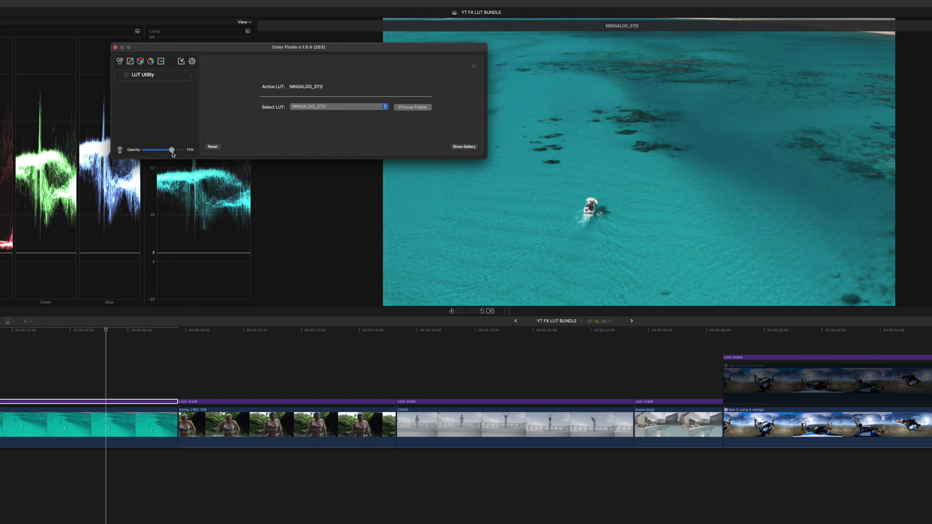
drag(204, 50, 400, 48)
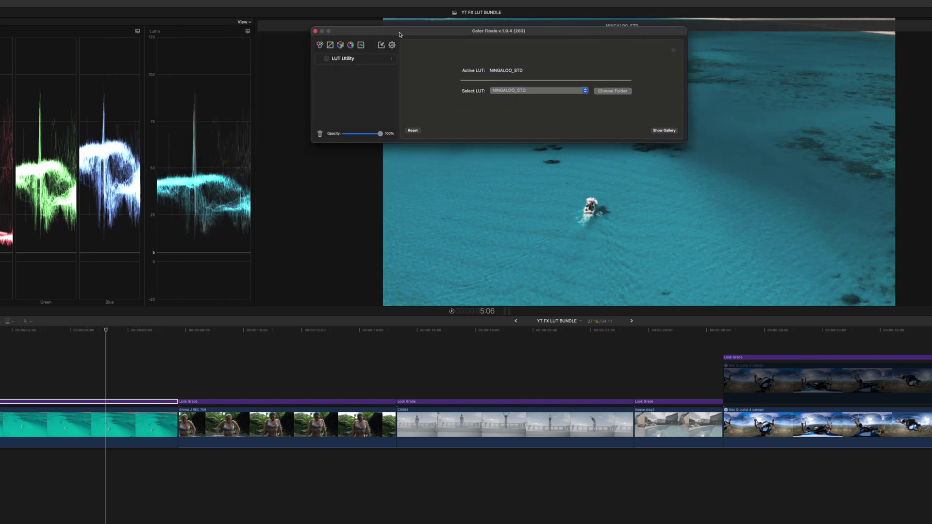
click(313, 46)
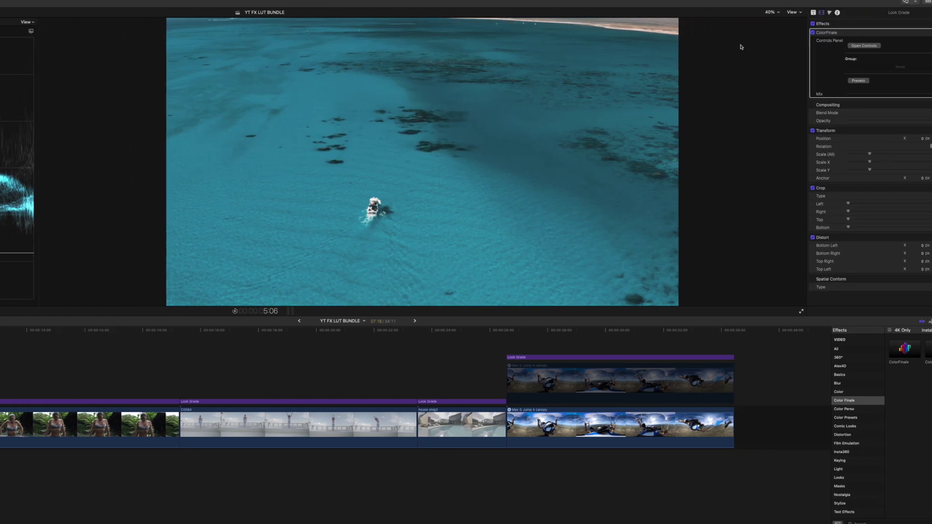
- In the Color Board, set highlights to -6%, lift shadows and midtones, and saturation master to -10%
key(super+6)
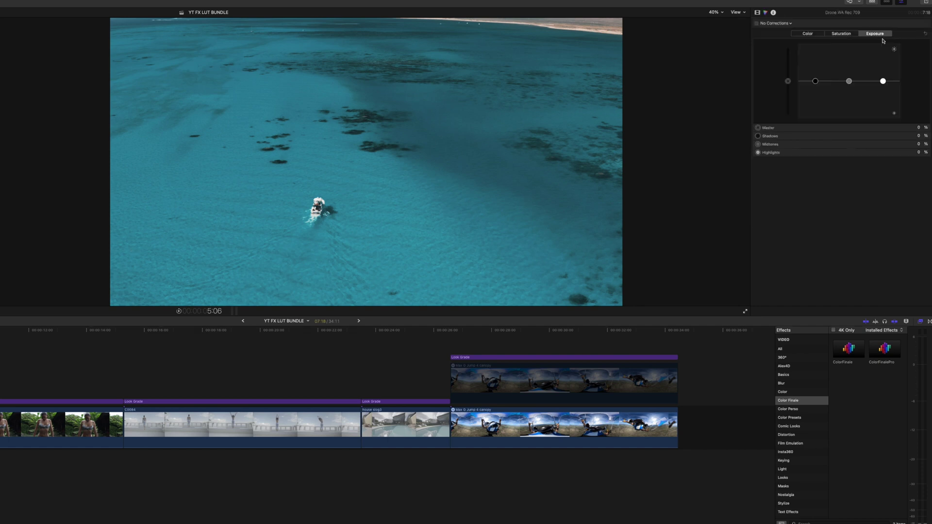
mouse_move(883, 81)
mouse_down()
mouse_move(884, 73)
mouse_move(848, 70)
mouse_move(883, 84)
mouse_up()
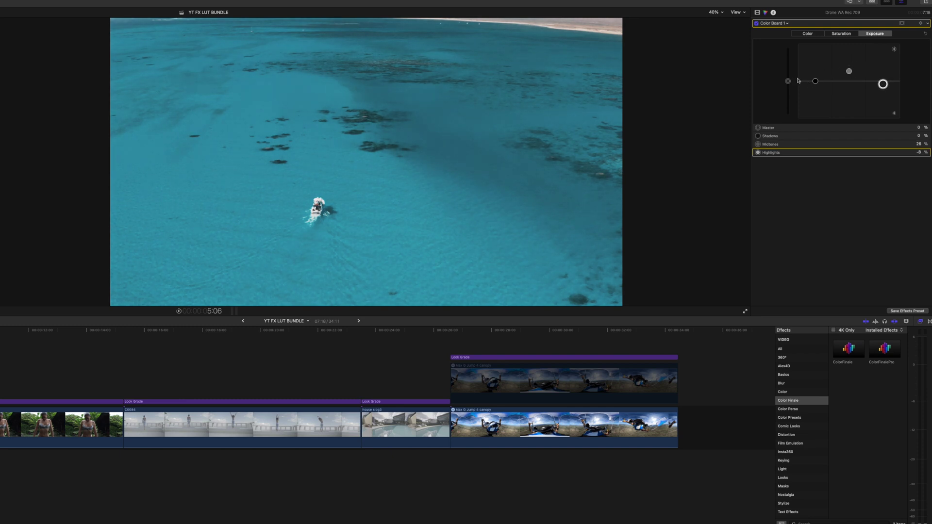
drag(815, 81, 819, 78)
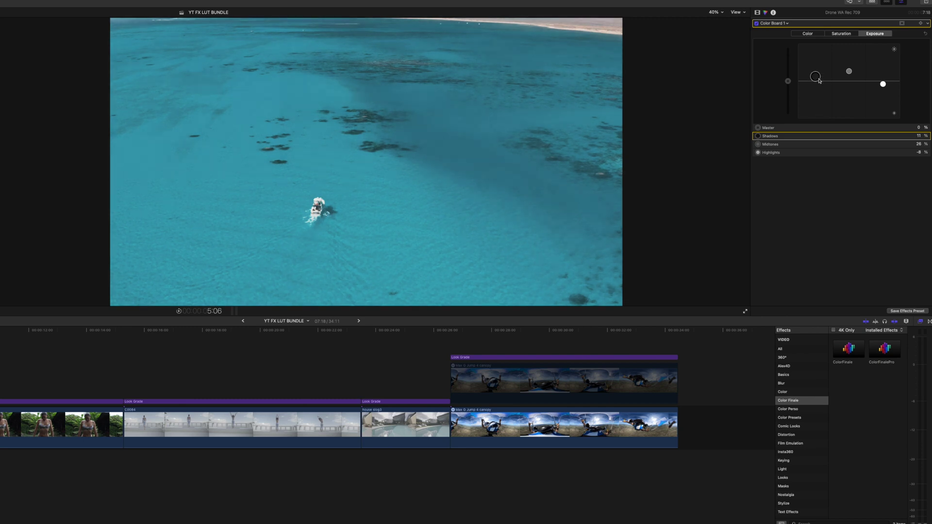
click(845, 35)
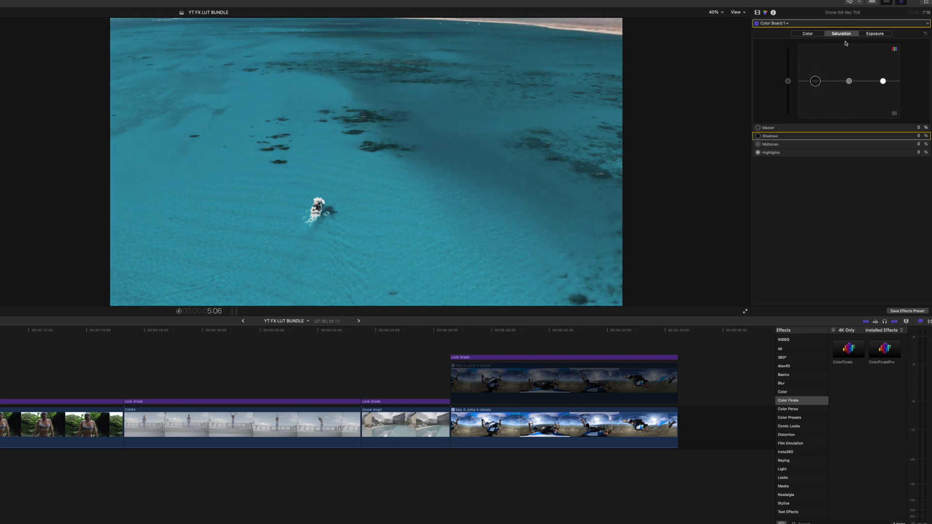
mouse_move(788, 81)
mouse_down()
mouse_move(788, 102)
mouse_move(789, 81)
mouse_up()
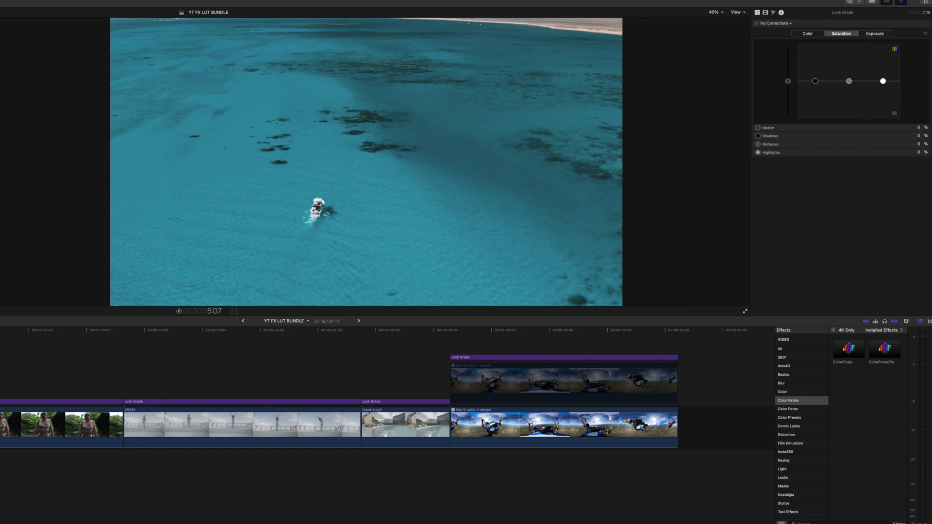
- Select the rain clip's Look Grade layer and drag its ColorFinale Mix down to about 54%
click(13, 420)
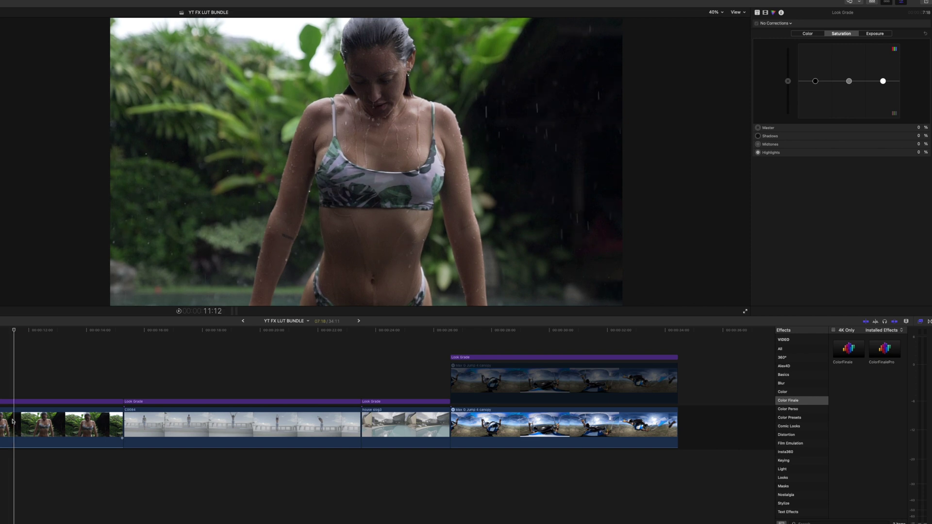
click(12, 402)
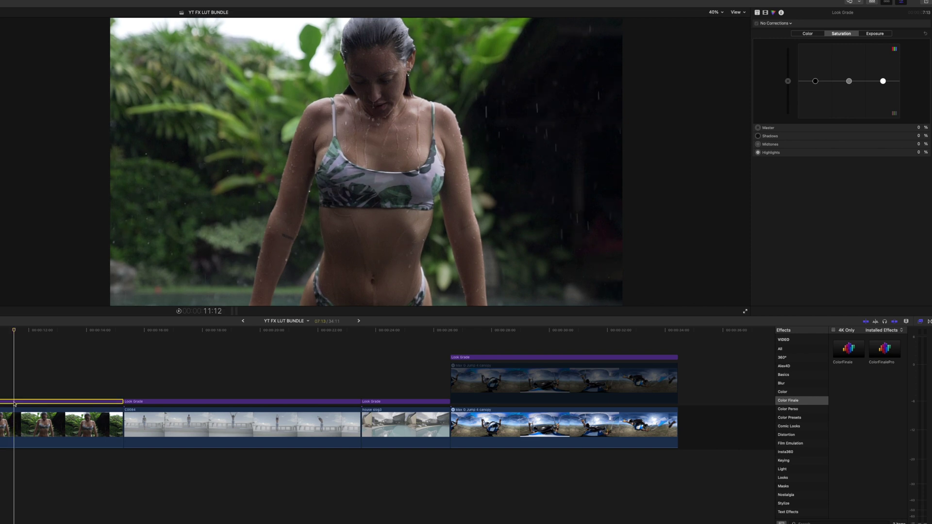
click(766, 13)
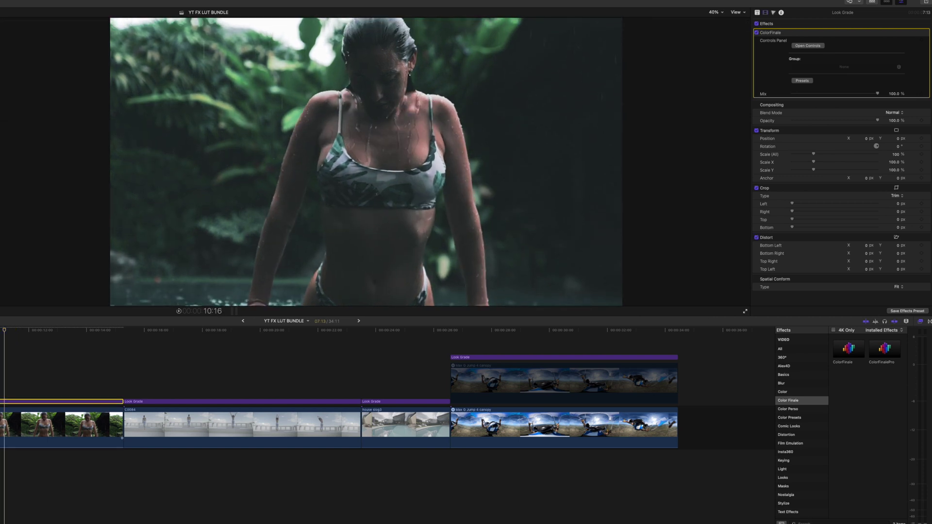
click(4, 424)
key(super+Up)
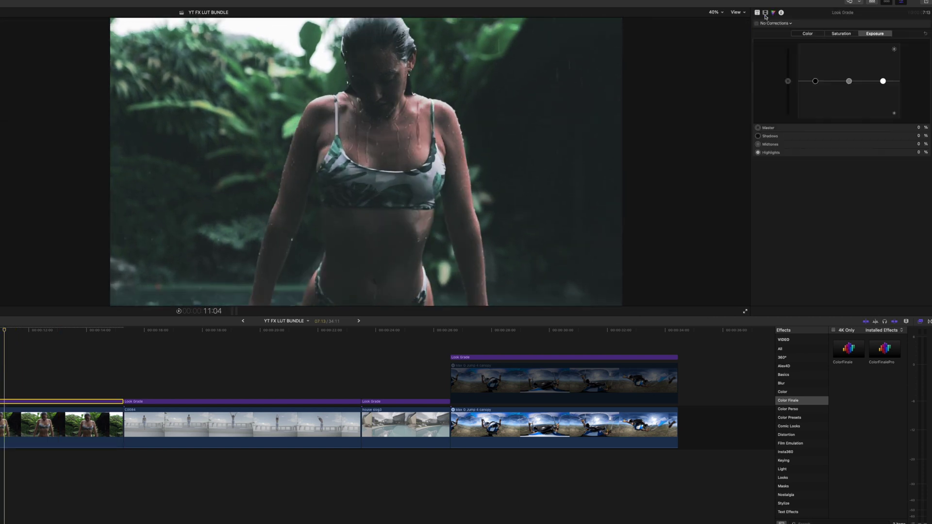
click(765, 13)
drag(877, 94, 847, 98)
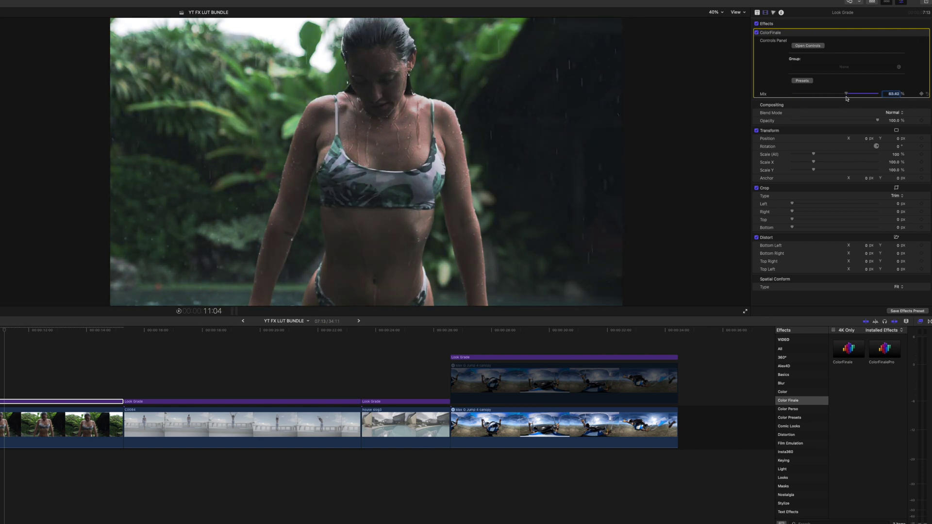
click(773, 12)
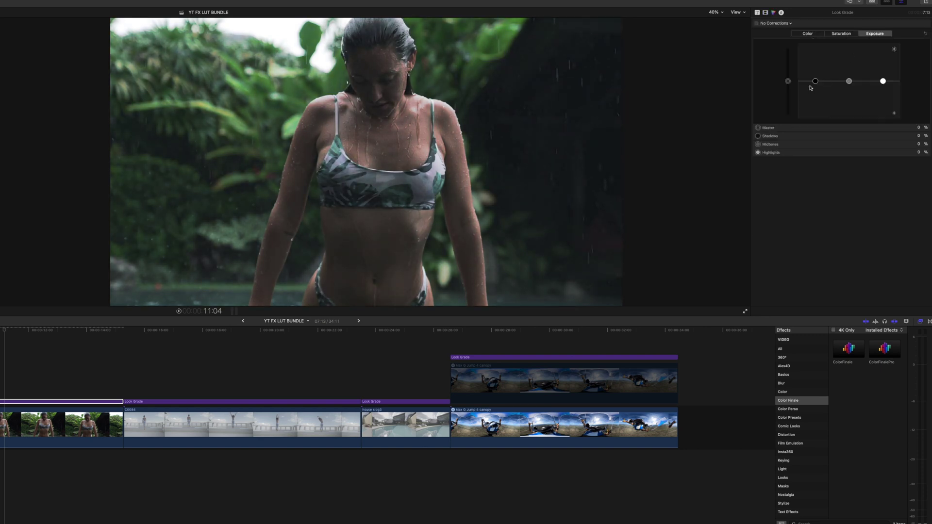
- Set Color Board shadows -12%, midtones 7%, exposure master 11% and saturation master about 37%
drag(815, 82, 849, 78)
drag(788, 81, 788, 77)
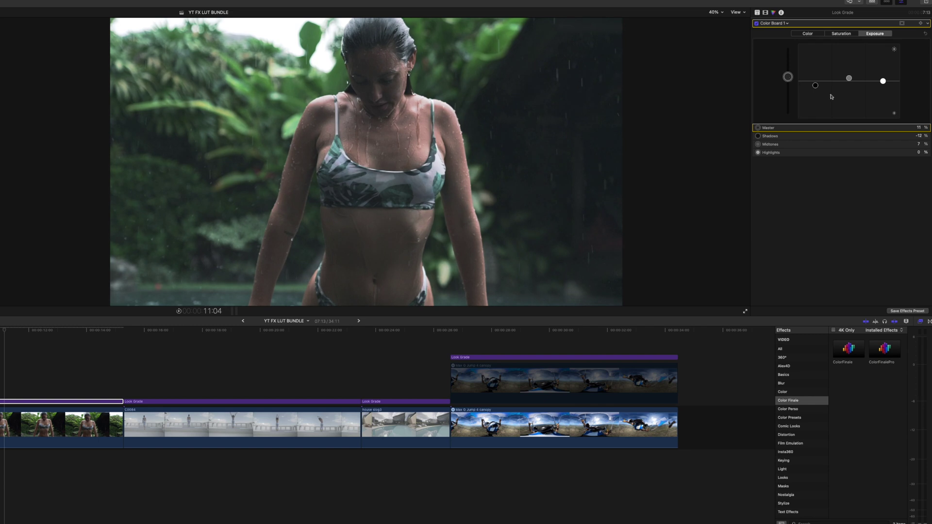
click(841, 34)
drag(788, 81, 790, 71)
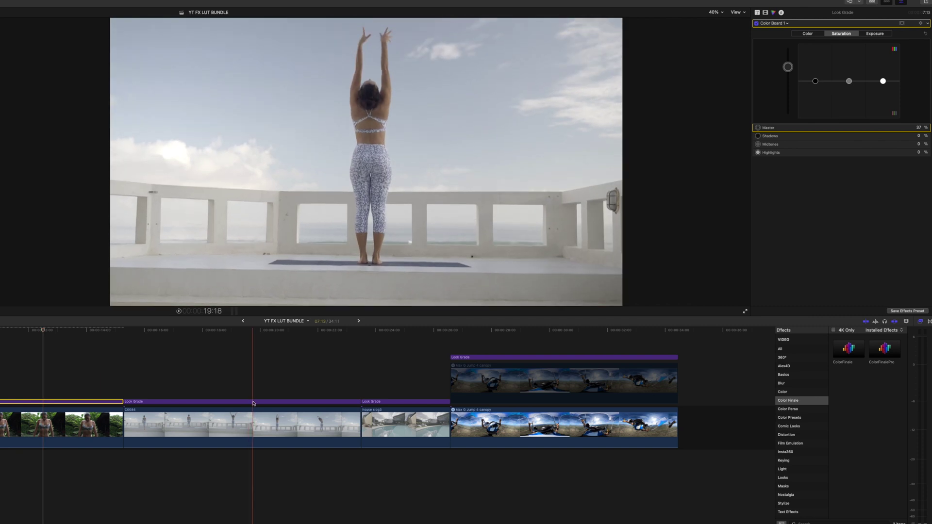
click(253, 402)
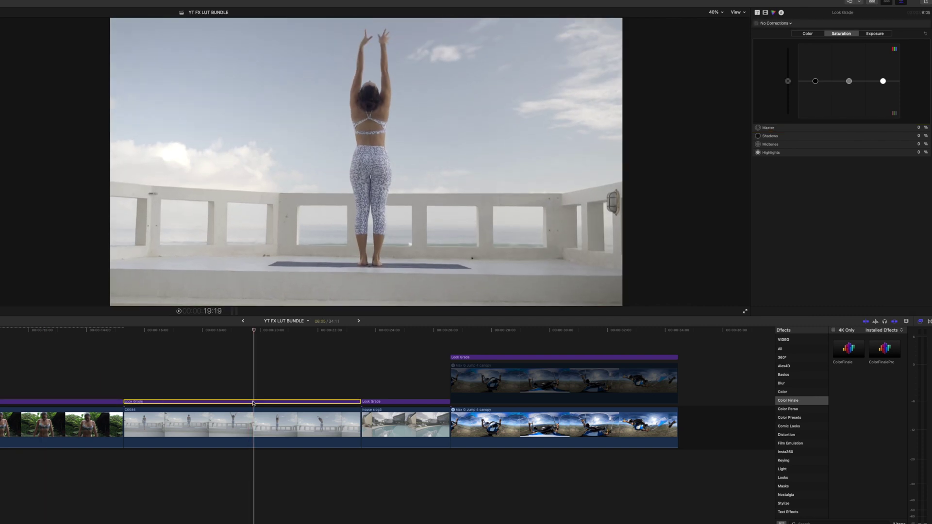
- Apply the STUDIO_LOG LUT to the balcony yoga clip and lower its Look Grade opacity to 44%
click(765, 12)
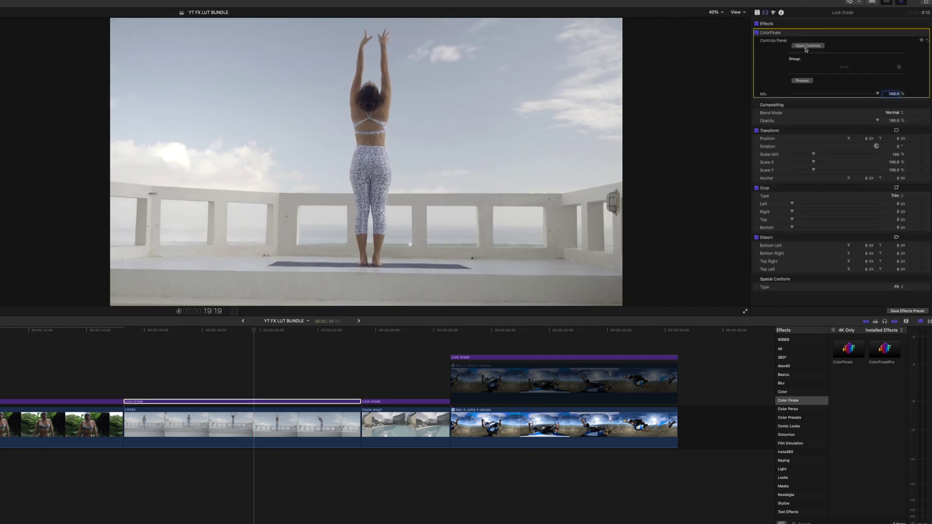
click(807, 45)
click(272, 190)
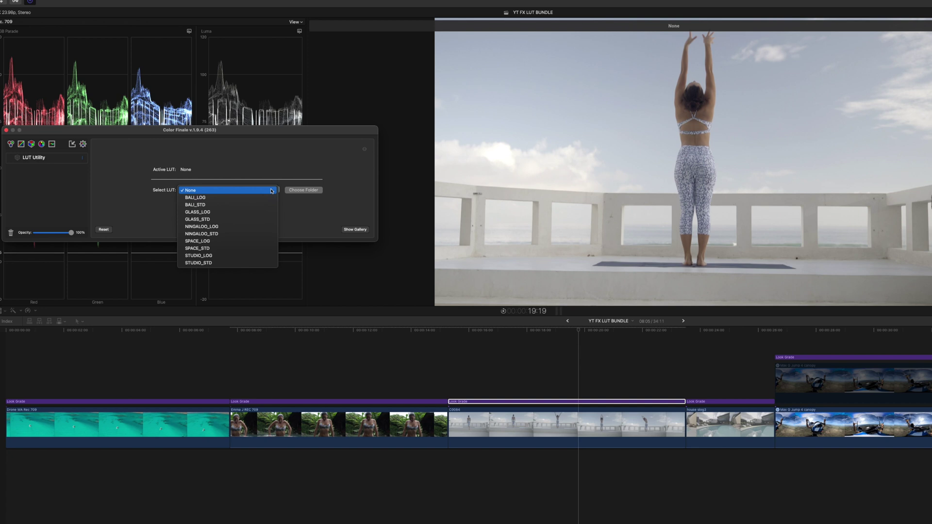
click(243, 256)
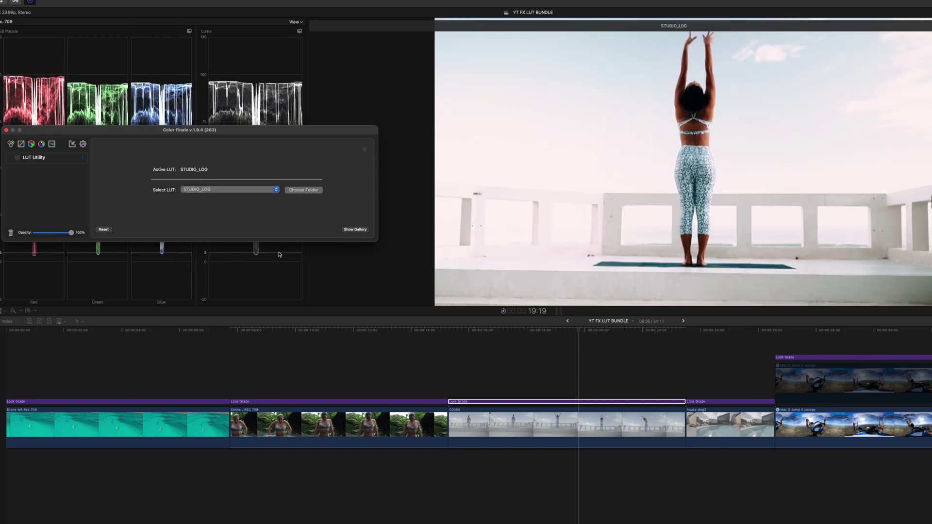
click(557, 402)
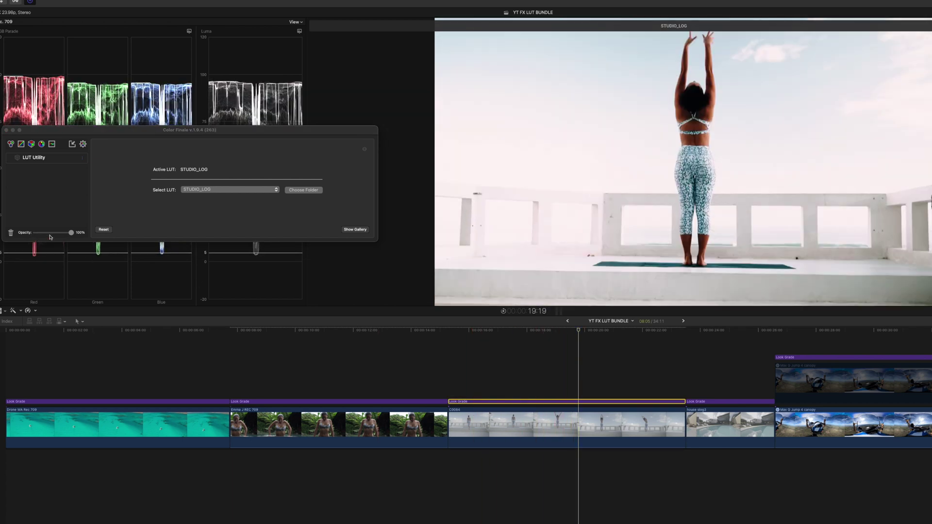
drag(71, 233, 56, 233)
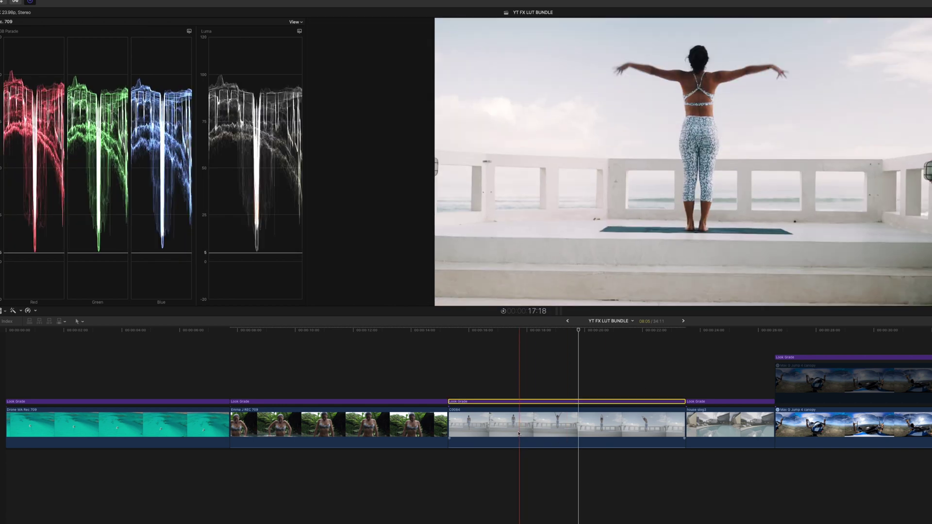
- Play the yoga clip, re-enable its Look Grade layer with V, and select clip C0084
key(space)
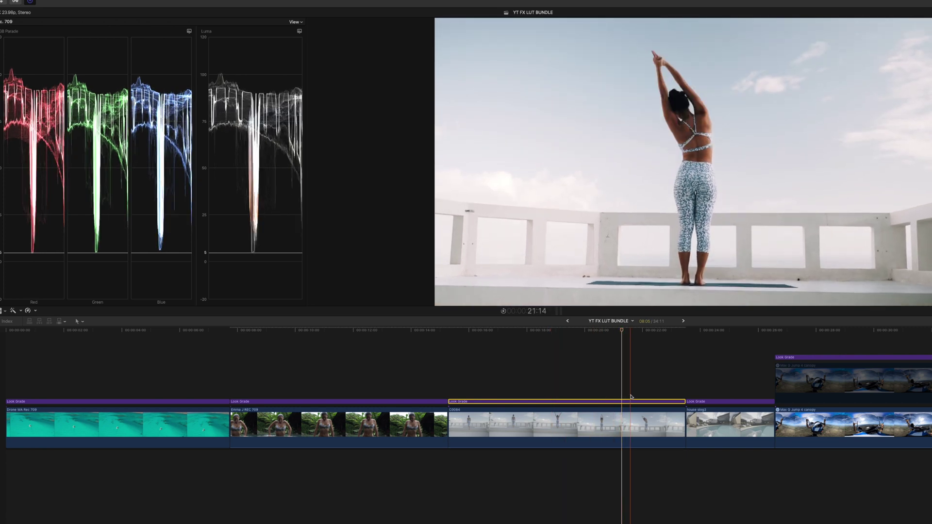
key(v)
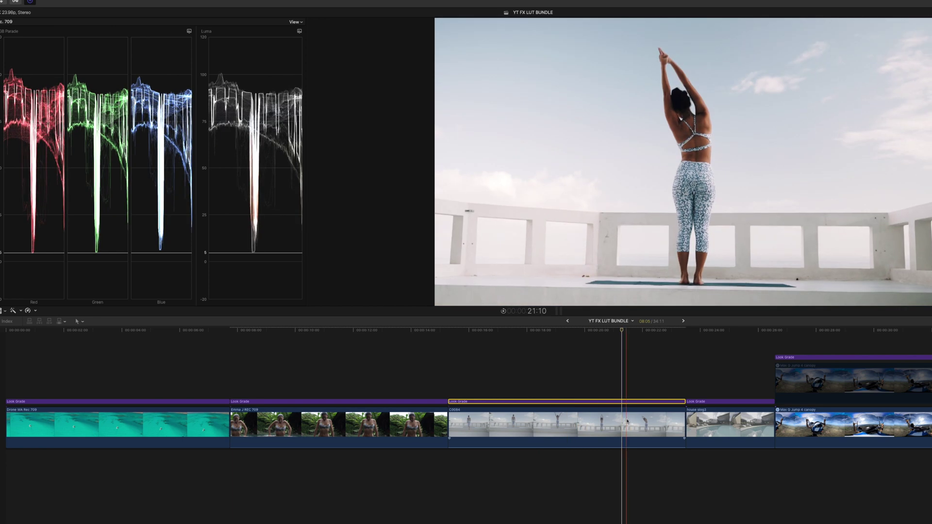
click(631, 426)
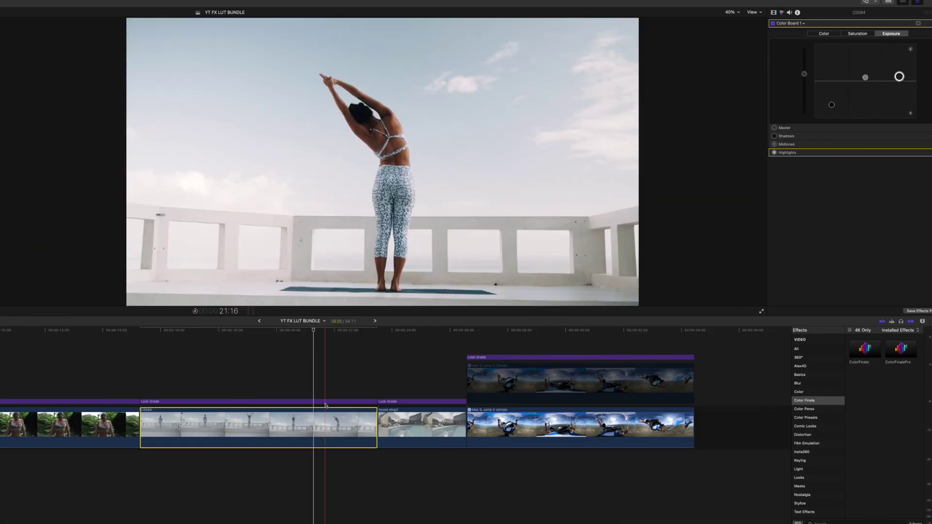
- Lower the yoga Look Grade's ColorFinale mix to about 86% and STUDIO_LOG opacity to 54%
click(325, 403)
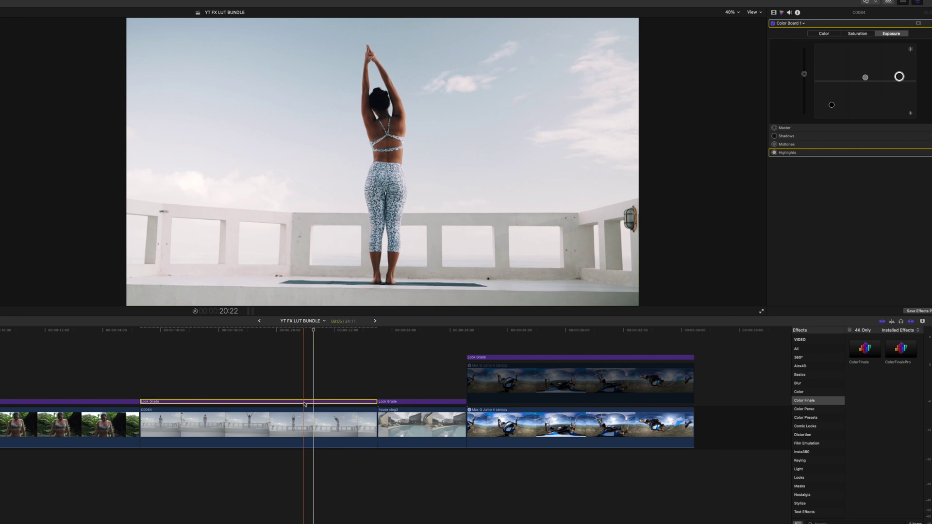
click(782, 12)
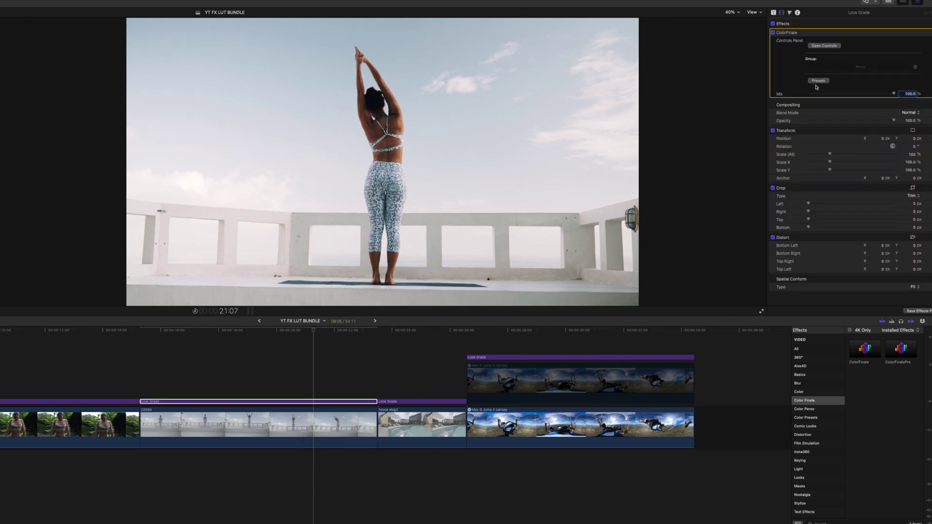
drag(880, 92, 856, 100)
click(839, 47)
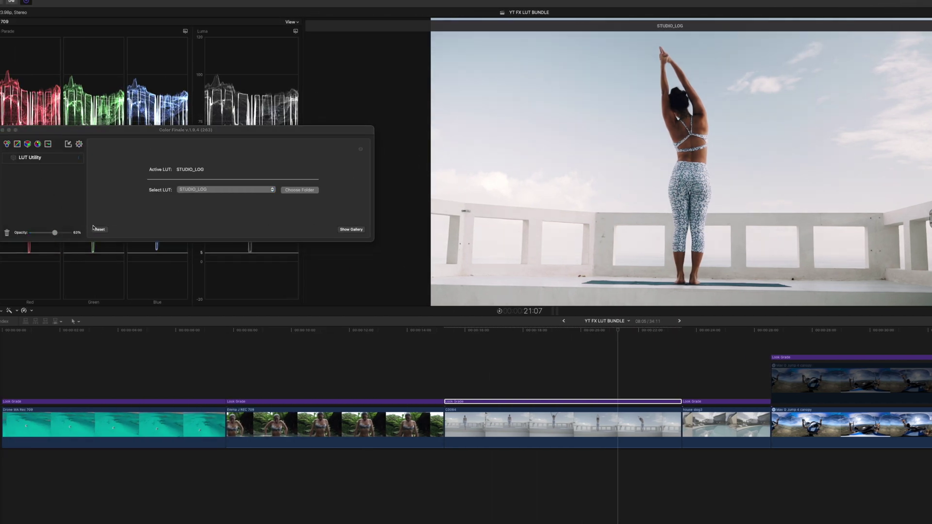
drag(54, 234, 51, 234)
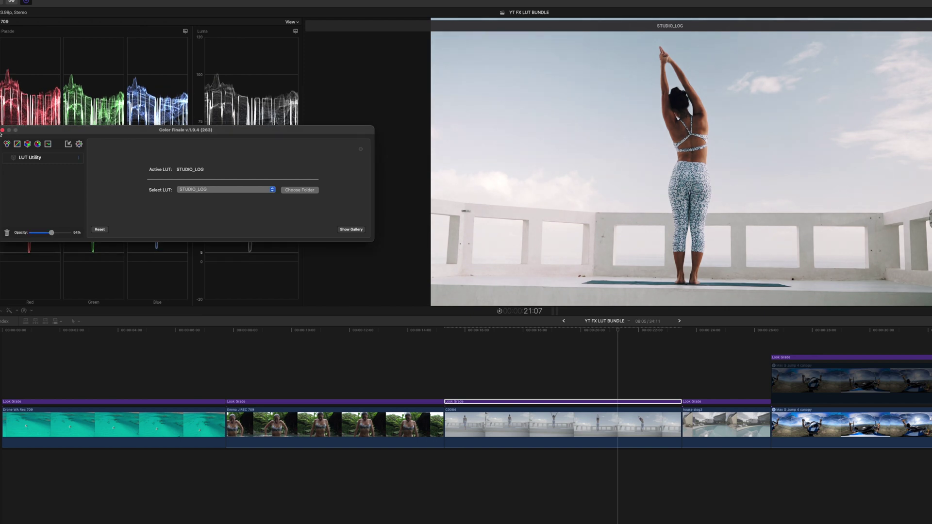
click(2, 130)
click(724, 423)
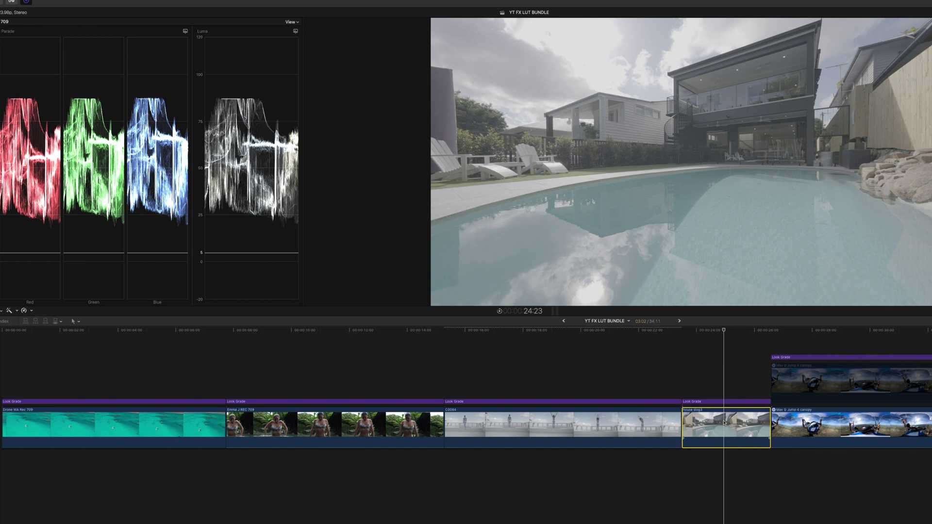
- Apply the GLASS_LOG LUT to the pool house clip's Look Grade at 15% opacity
click(725, 401)
click(269, 190)
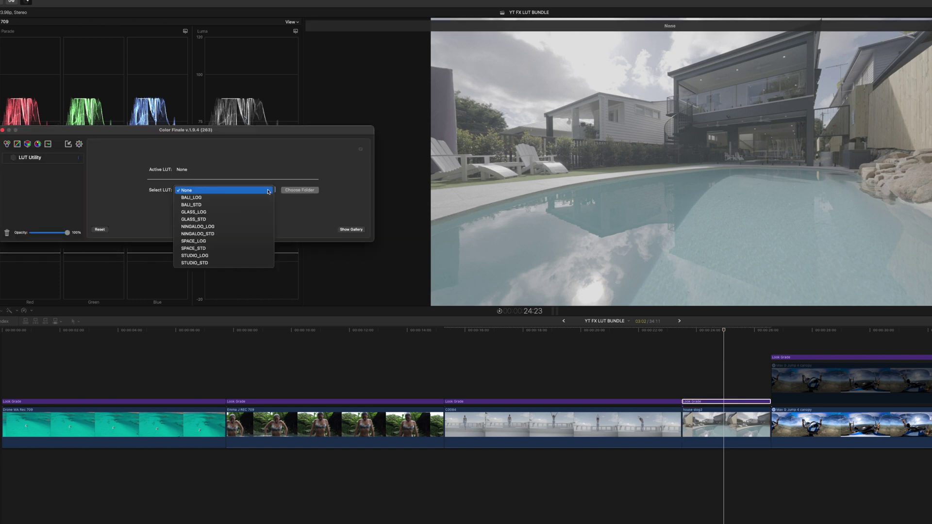
click(187, 213)
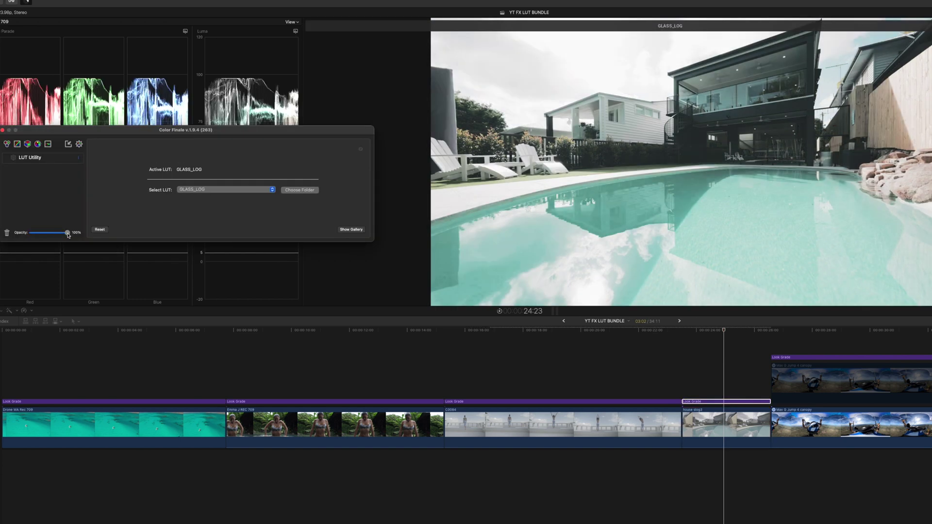
drag(38, 236, 86, 239)
click(2, 130)
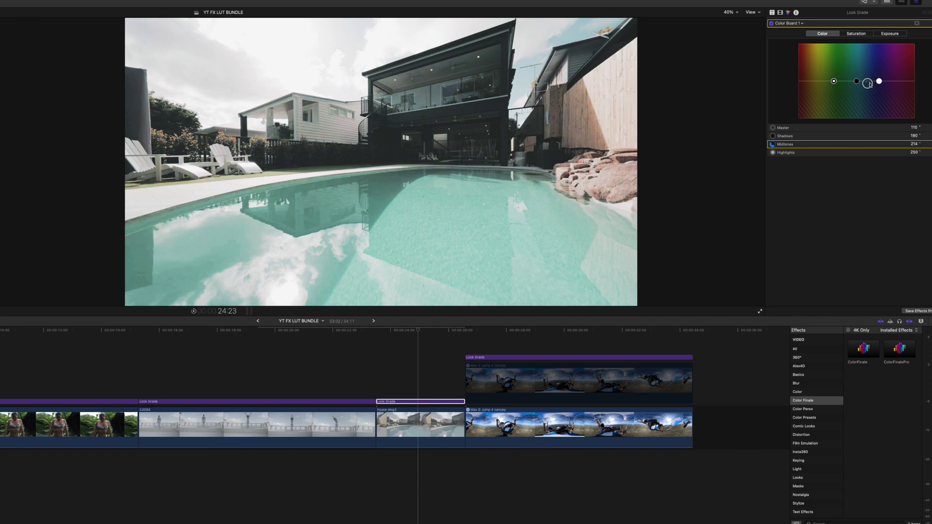
- Adjust the pool clip's master saturation and exposure in the Color Board
click(852, 35)
click(802, 72)
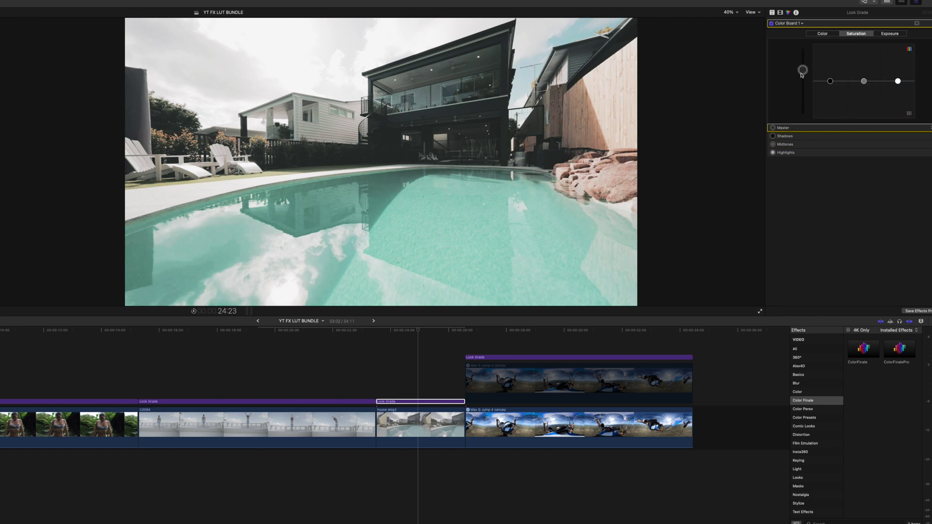
click(424, 402)
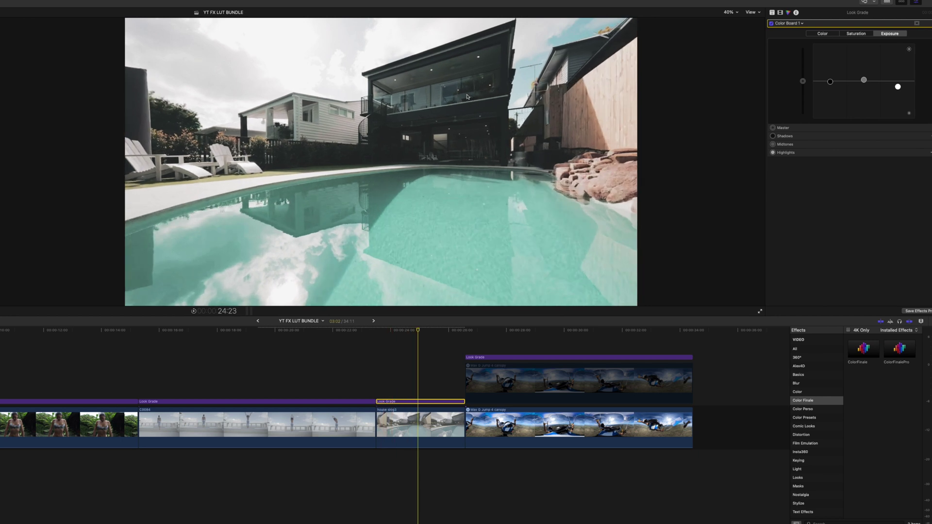
click(571, 358)
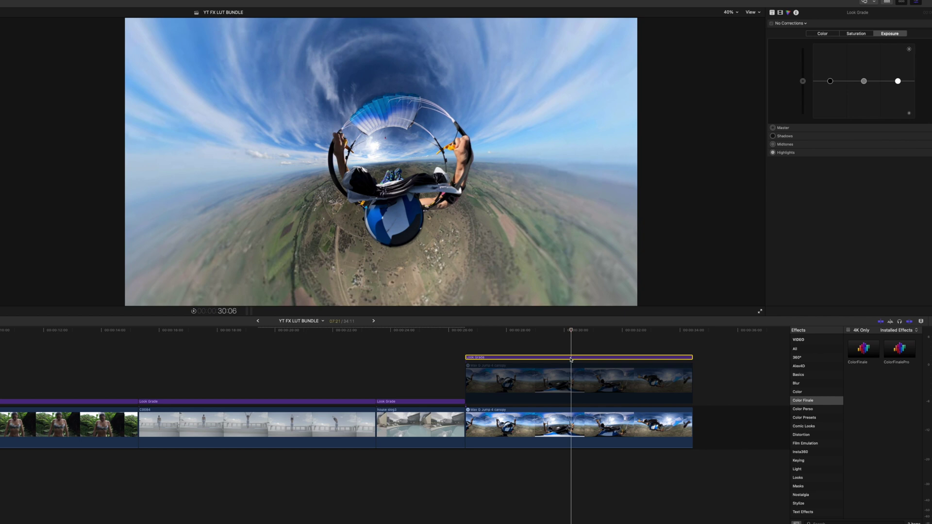
- Apply the Space LUT to the skydiving canopy clip's Look Grade layer
click(666, 241)
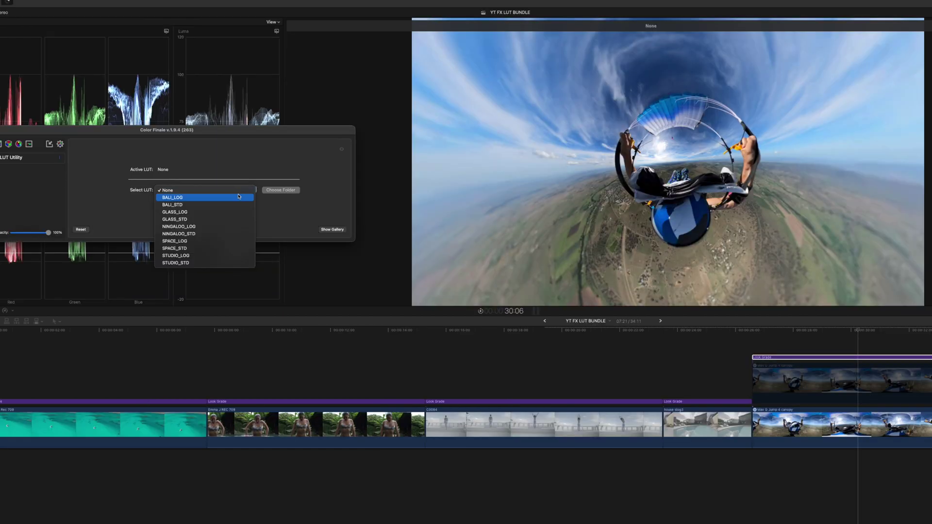
click(191, 248)
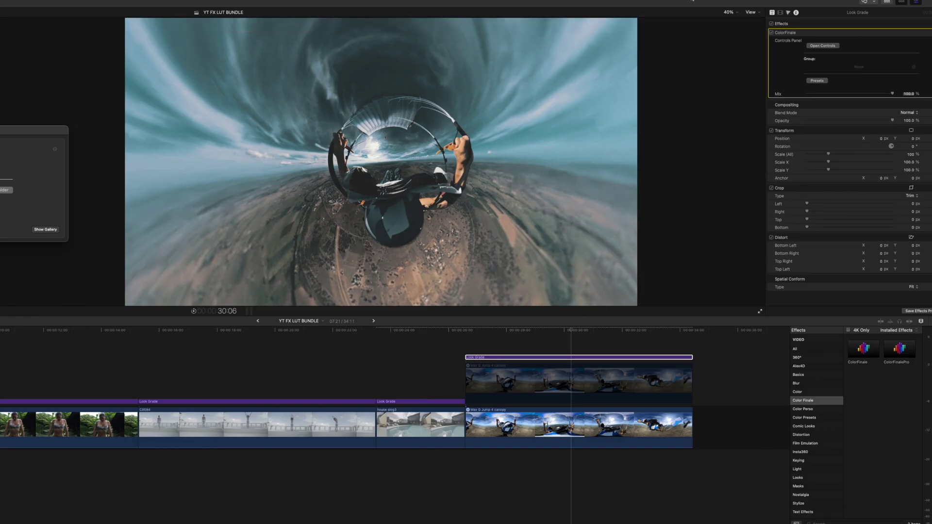
click(534, 428)
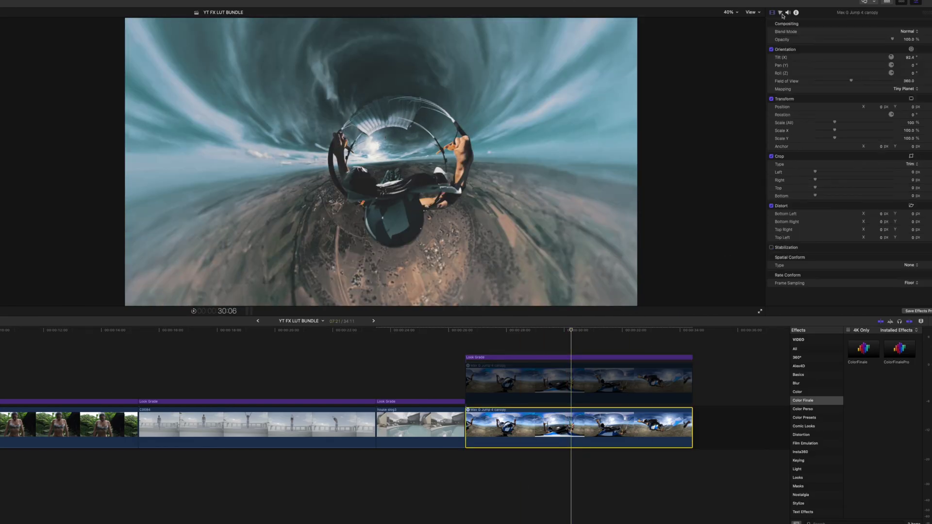
- Darken the skydiving clip's shadows, ease its highlights, boost master and midtone saturation, and replay it
key(super+6)
click(830, 81)
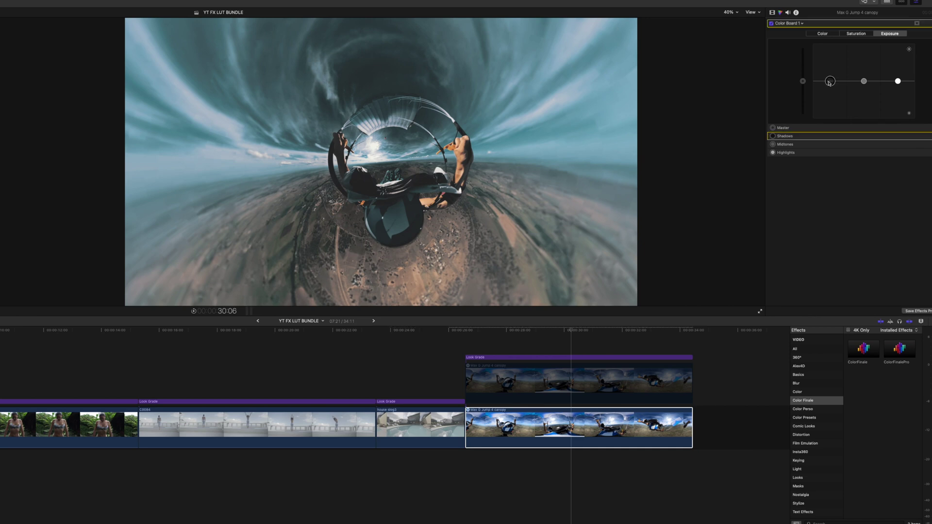
mouse_move(830, 84)
mouse_down()
mouse_move(803, 75)
mouse_move(832, 95)
mouse_up()
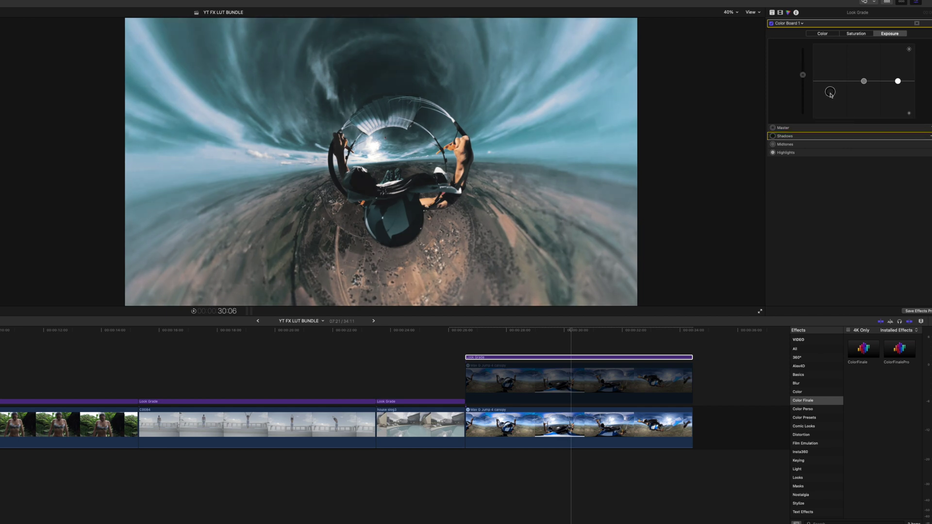
drag(898, 81, 864, 76)
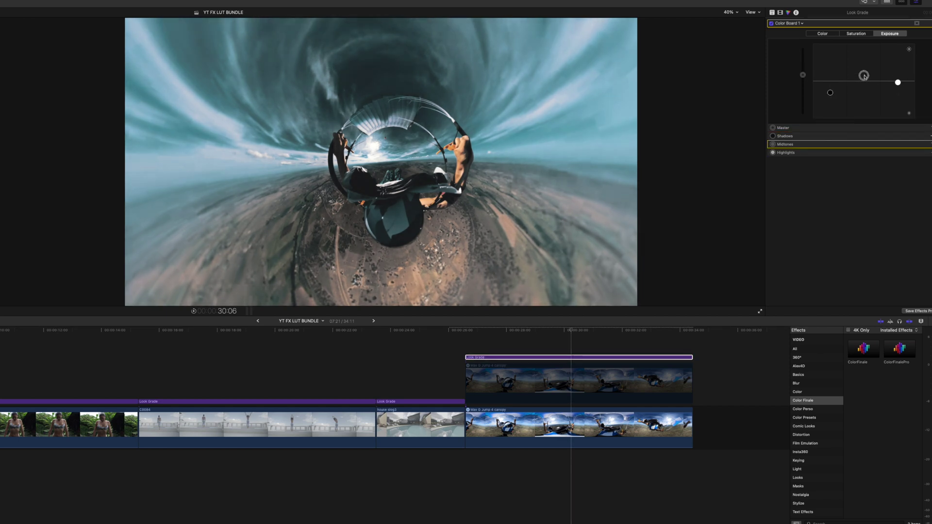
click(831, 93)
drag(804, 78, 802, 57)
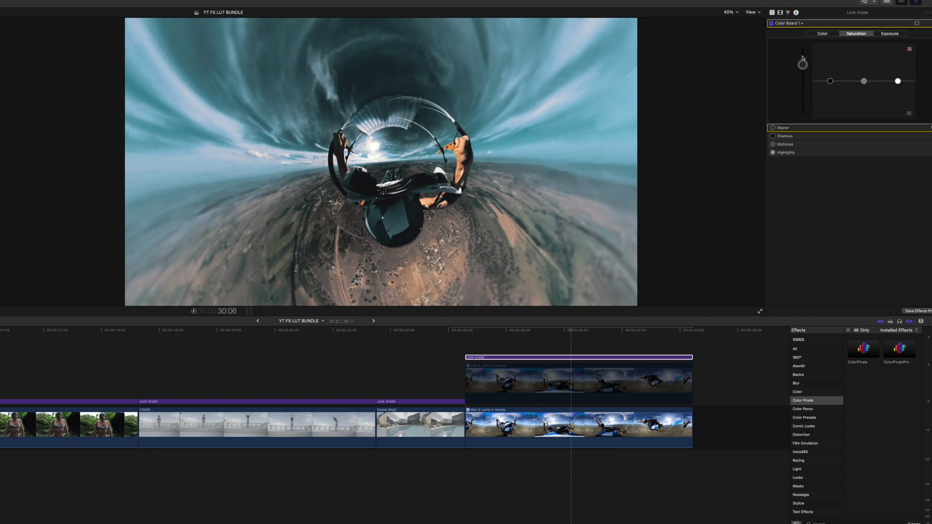
click(465, 259)
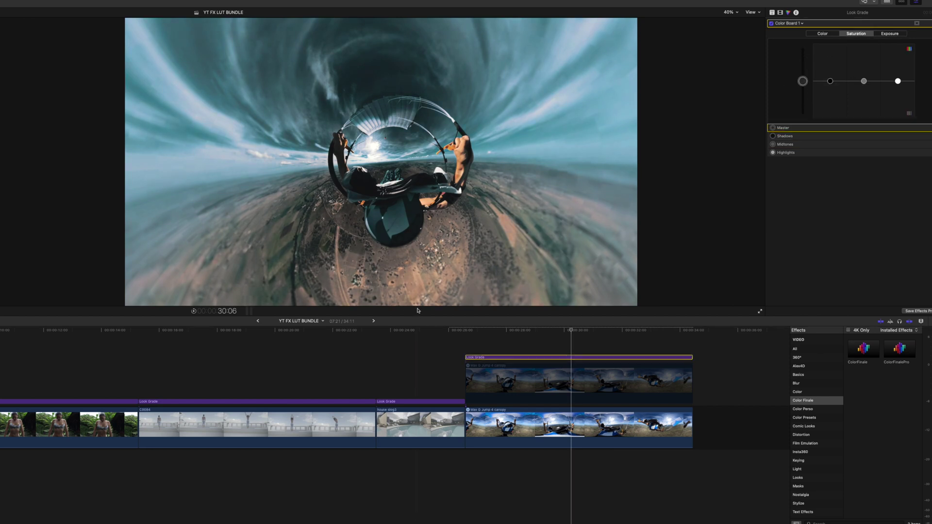
drag(864, 82, 863, 68)
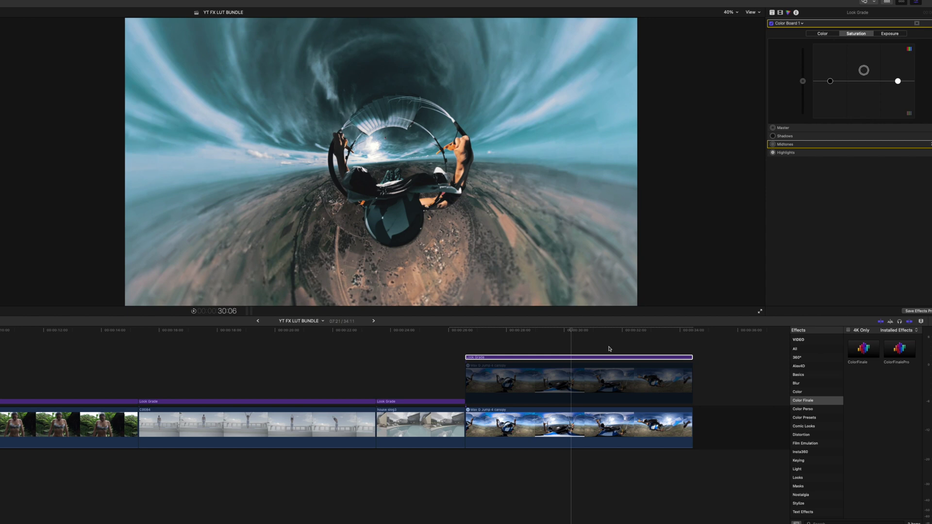
click(494, 357)
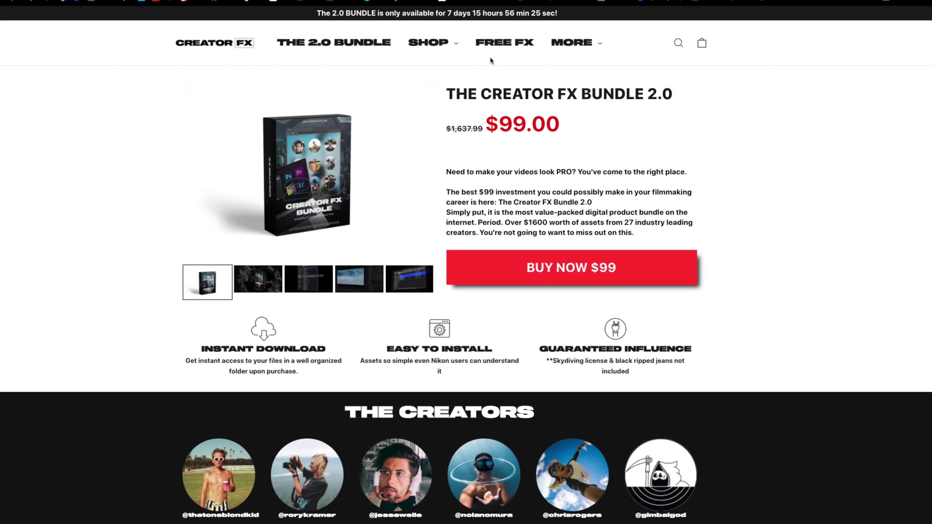
- Scroll the Bundle 2.0 page past the creators grid and editing software to the 'What the FX is included?' table
scroll(558, 182, down, 5)
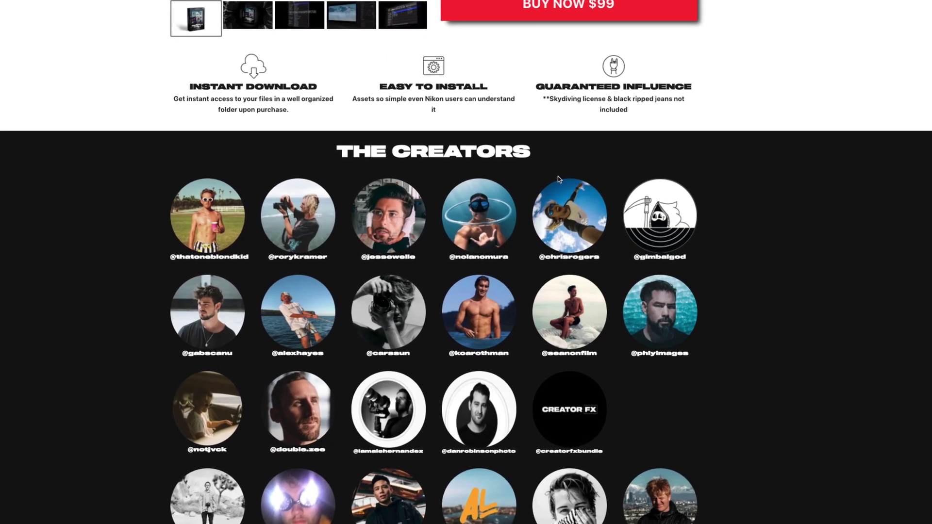
scroll(558, 179, down, 1)
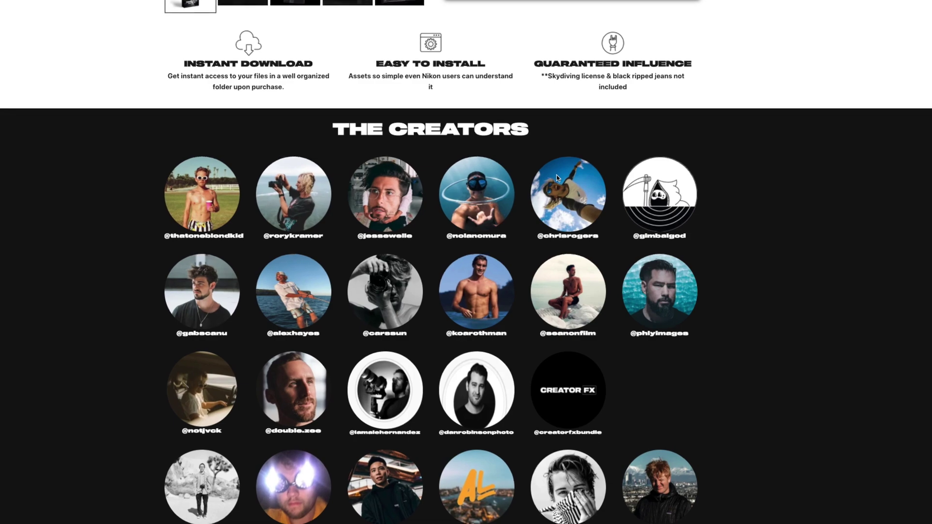
scroll(557, 177, down, 9)
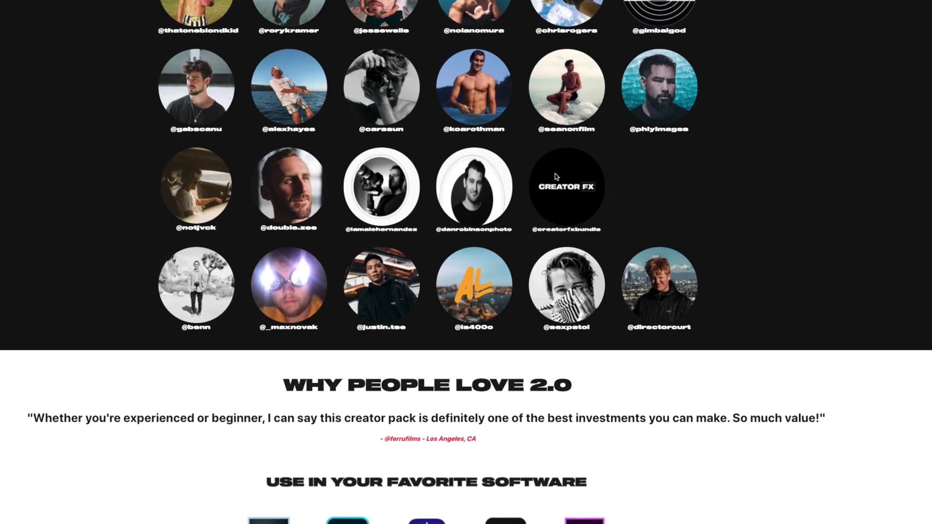
scroll(557, 177, down, 9)
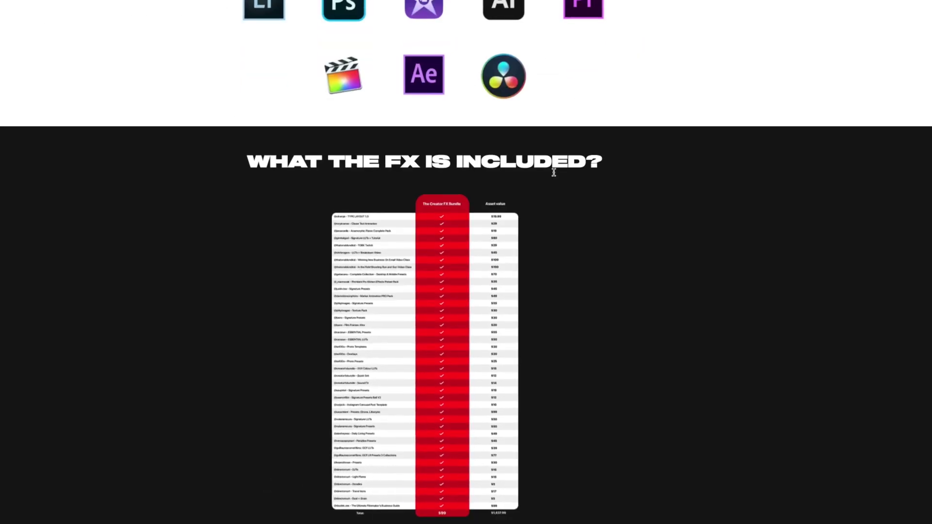